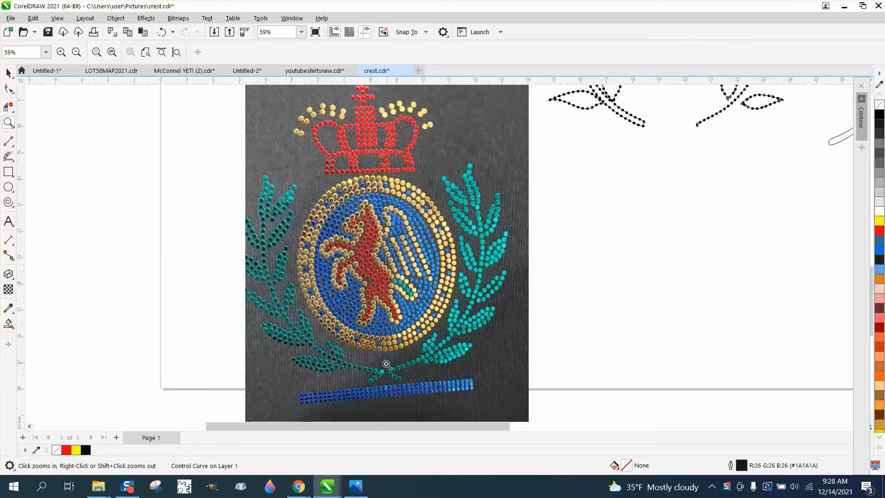
# Step: Examine the bitmap wreaths, the solid black vector wreath and the dotted wreath, viewing the dots along the leaf outlines up close
pyautogui.scroll(-1, 359, 369)
pyautogui.scroll(-4, 360, 369)
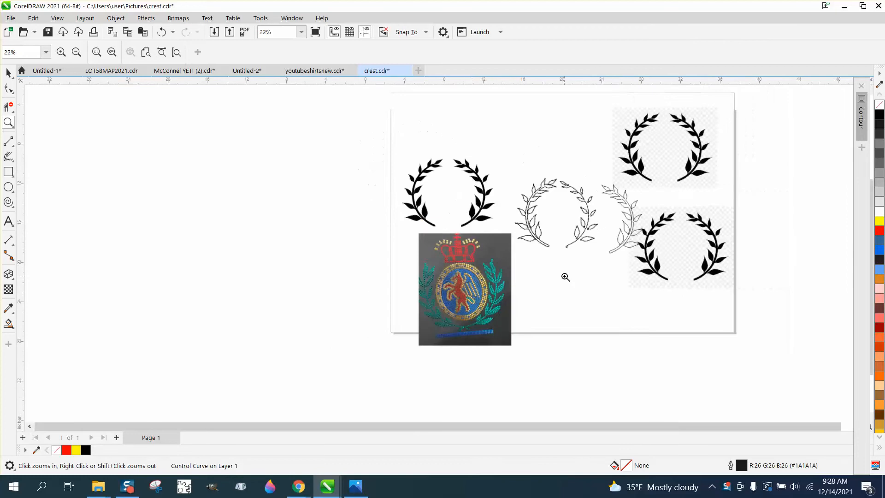
pyautogui.click(9, 73)
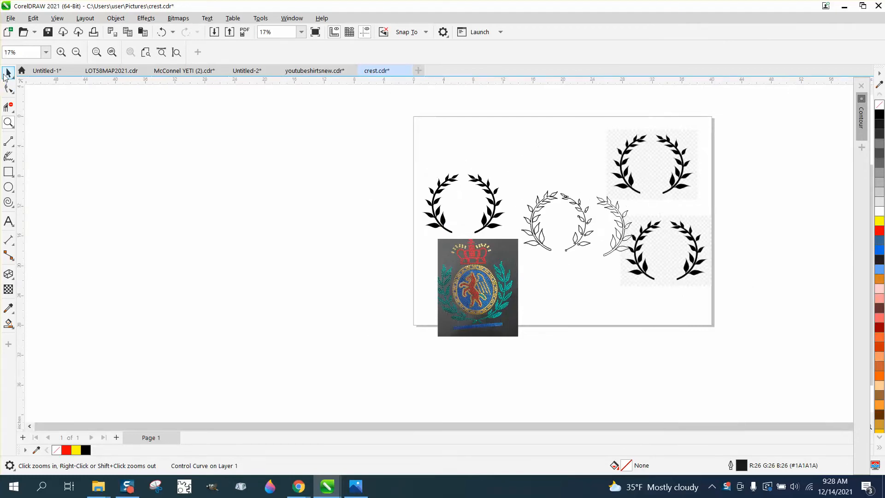
pyautogui.click(649, 152)
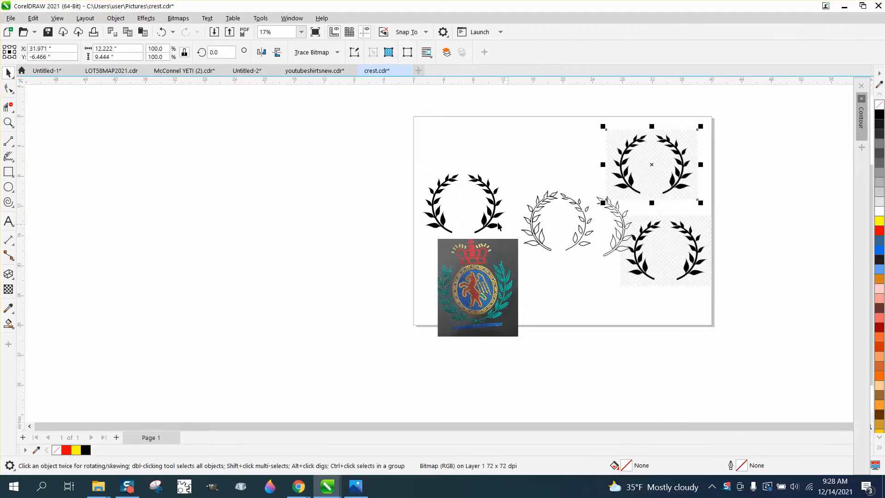
pyautogui.click(495, 203)
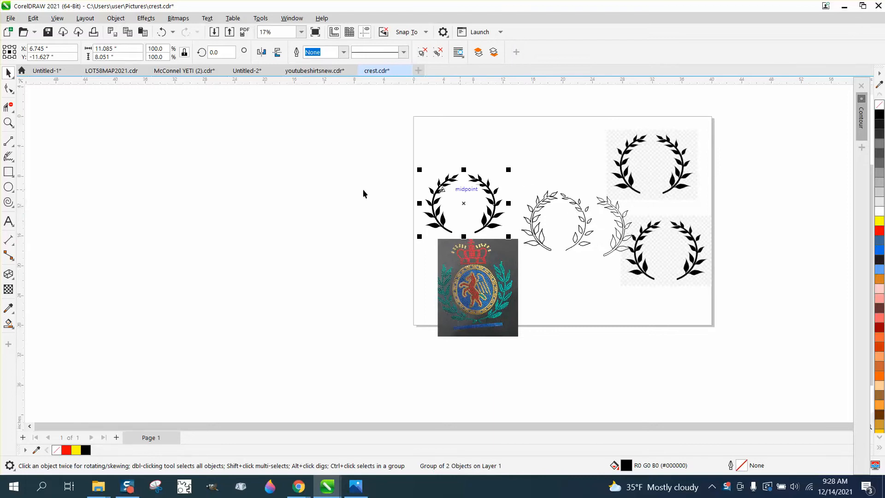
pyautogui.click(9, 122)
pyautogui.moveTo(505, 183); pyautogui.dragTo(625, 272)
pyautogui.moveTo(343, 119); pyautogui.dragTo(570, 191)
pyautogui.rightClick(306, 180)
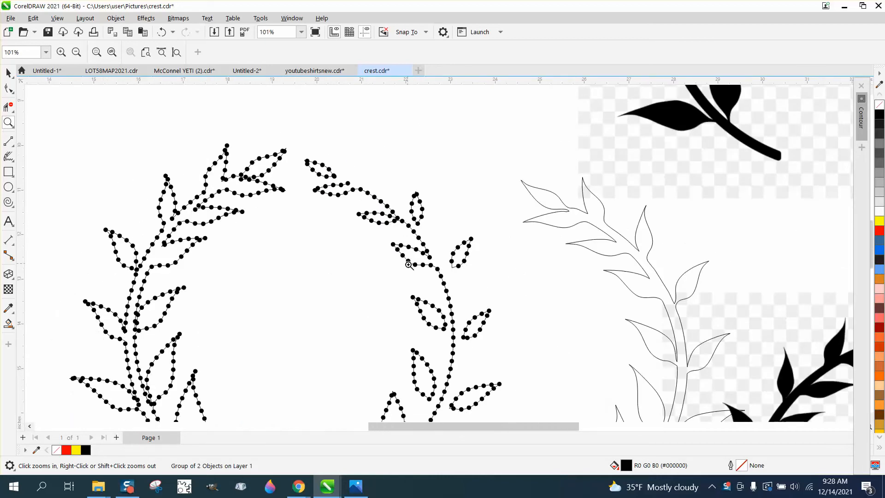
pyautogui.scroll(-1, 409, 263)
pyautogui.scroll(-1, 414, 259)
pyautogui.press('space')
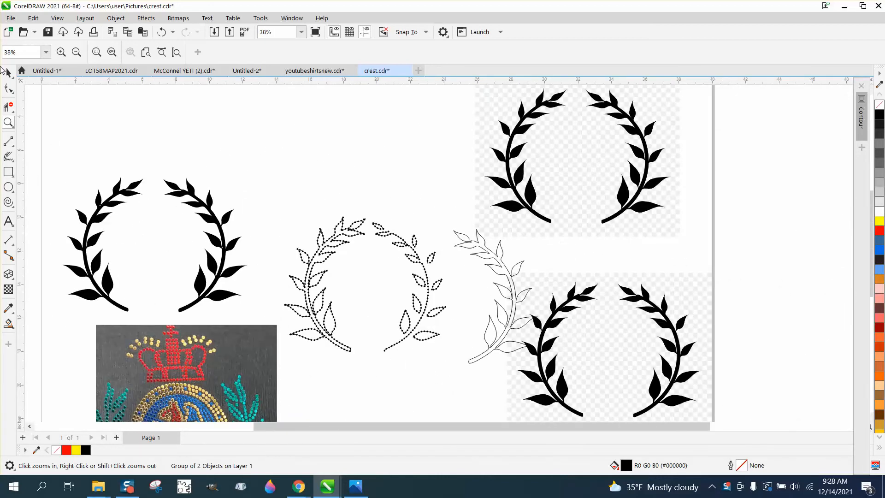
# Step: Move the dotted wreath above the solid black wreath and centre the solid black wreath on the page
pyautogui.moveTo(270, 204); pyautogui.dragTo(450, 377)
pyautogui.moveTo(365, 281); pyautogui.dragTo(162, 108)
pyautogui.click(206, 201)
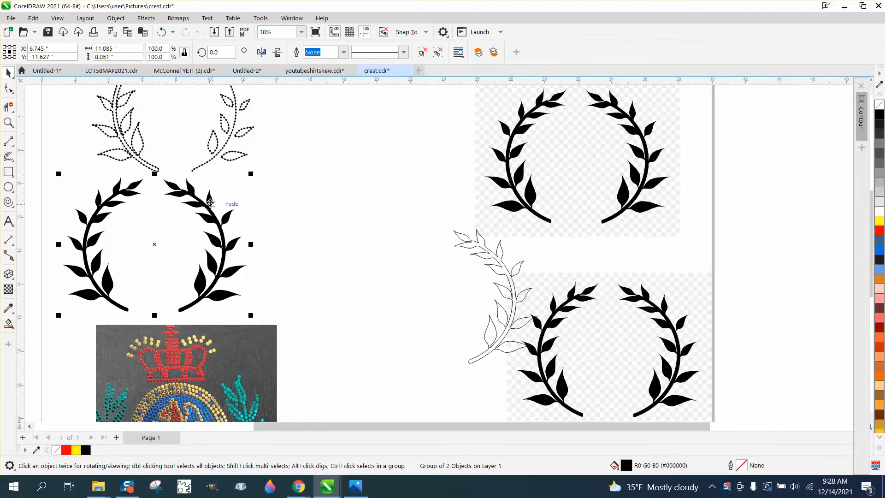
pyautogui.press('p')
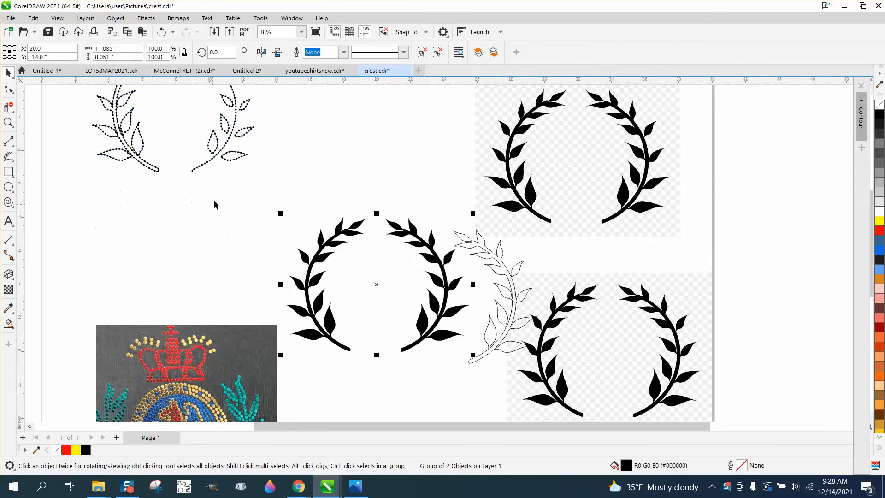
# Step: Delete the leftover outlined half wreath that overlaps the lower bitmap wreath
pyautogui.click(512, 273)
pyautogui.click(508, 270)
pyautogui.press('p')
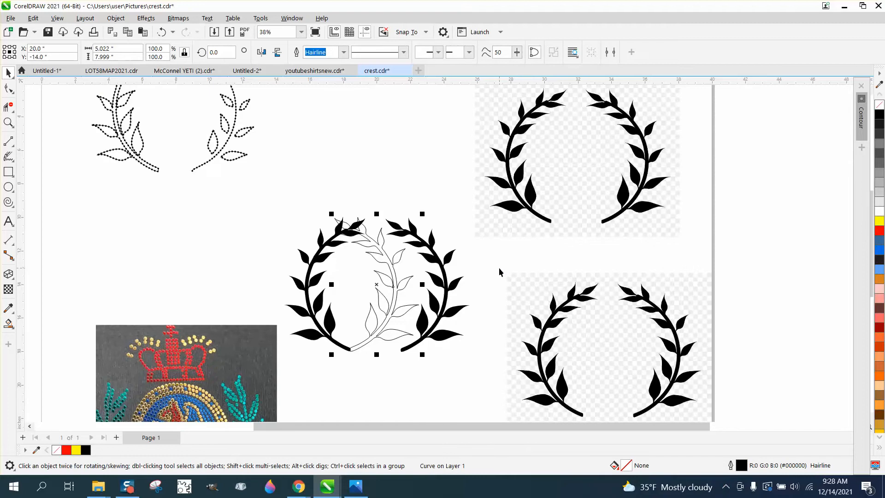
pyautogui.press('Delete')
# Step: Ungroup the solid black wreath into its separate branches
pyautogui.click(440, 262)
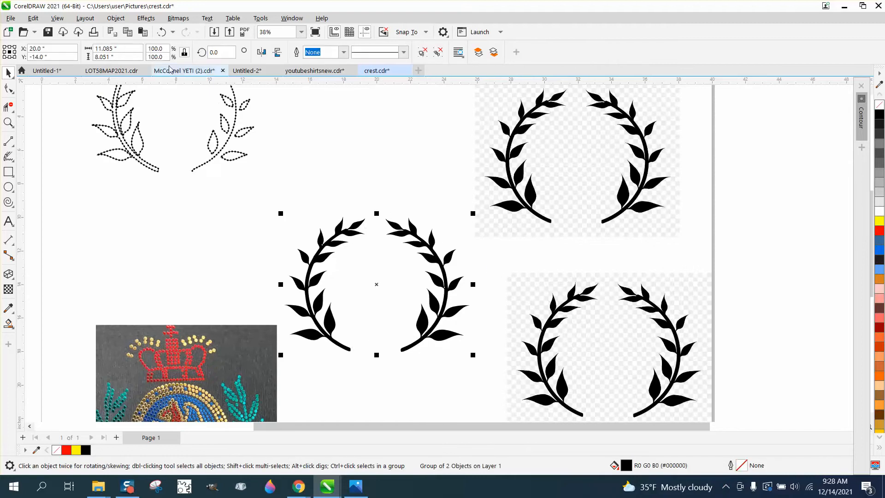
pyautogui.click(116, 18)
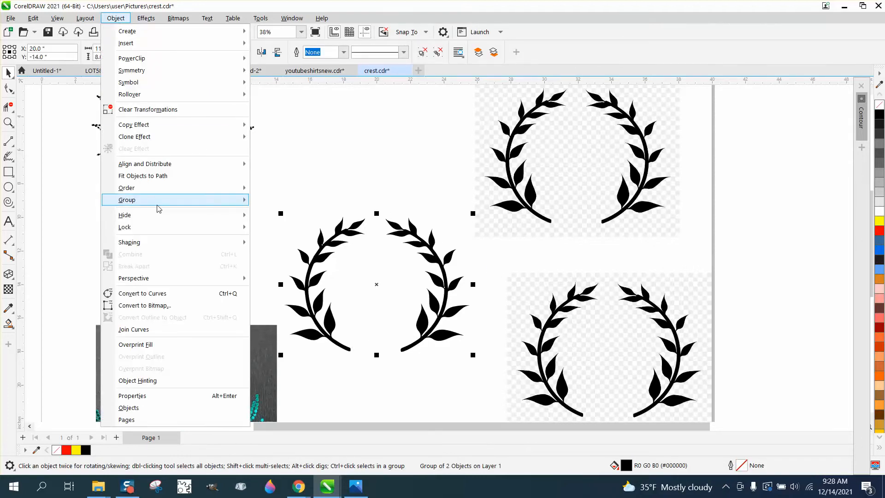
pyautogui.moveTo(158, 208)
pyautogui.click(268, 214)
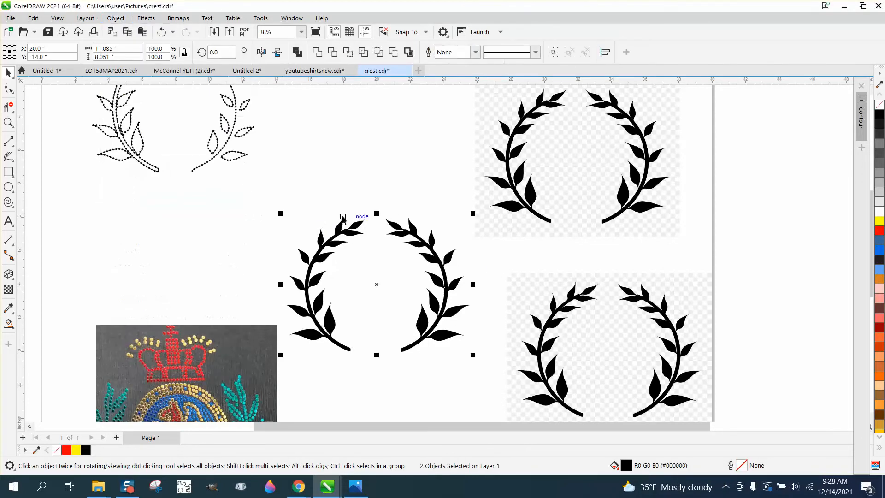
pyautogui.click(410, 212)
pyautogui.click(420, 244)
# Step: Remove the fill from both branches of the centred wreath and give them a black hairline outline
pyautogui.moveTo(276, 192); pyautogui.dragTo(479, 368)
pyautogui.click(879, 105)
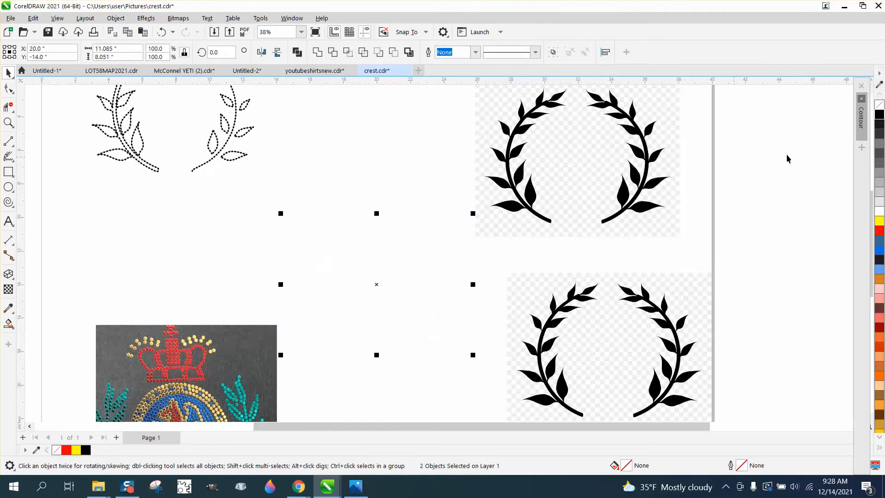
pyautogui.rightClick(879, 114)
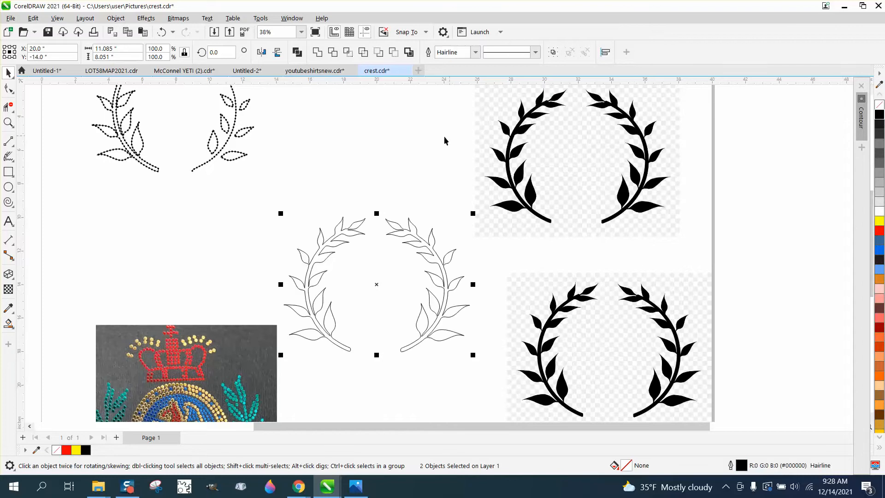
pyautogui.click(431, 138)
pyautogui.click(361, 222)
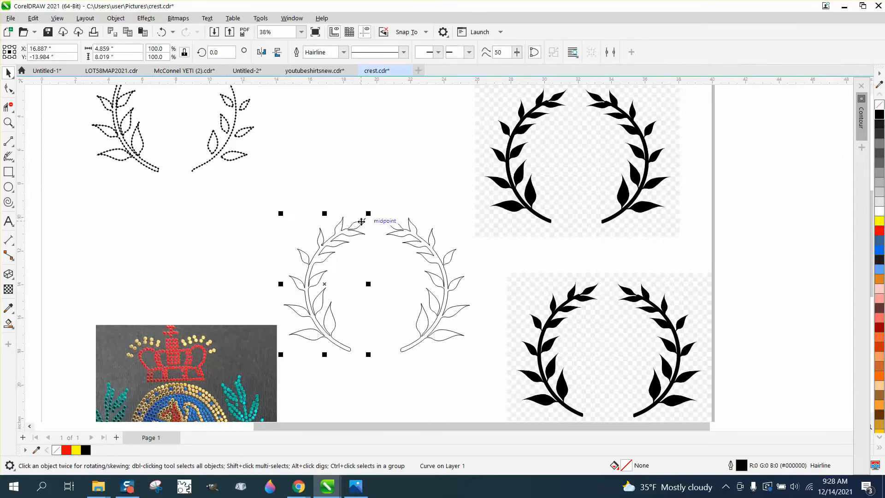
# Step: Draw a circle above the outlined wreath, set its diameter to 0.1 inches, fill it black and remove its outline
pyautogui.click(13, 194)
pyautogui.click(41, 187)
pyautogui.moveTo(323, 150); pyautogui.dragTo(303, 170)
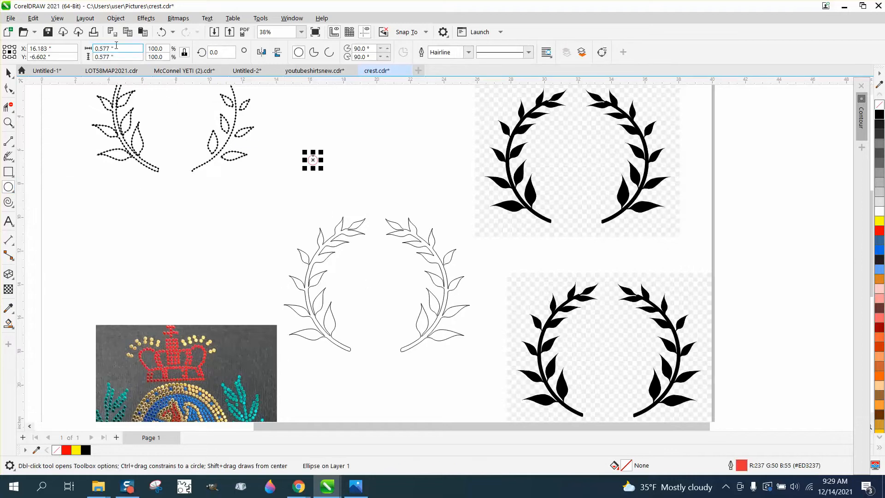
pyautogui.moveTo(111, 50); pyautogui.dragTo(73, 50)
pyautogui.write('.')
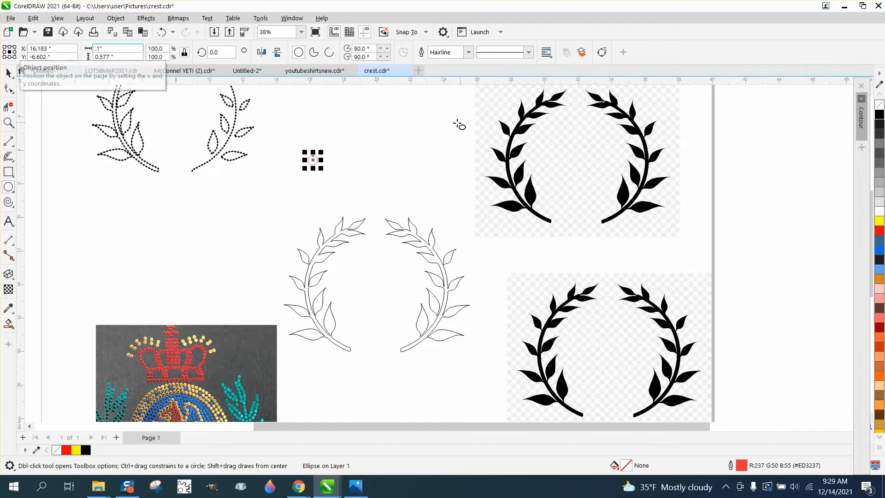
pyautogui.write('1')
pyautogui.press('Return')
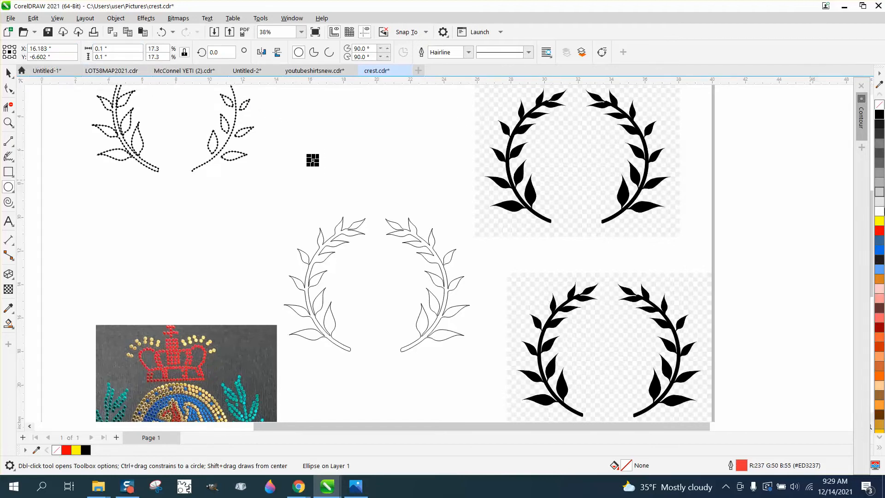
pyautogui.click(880, 114)
pyautogui.rightClick(879, 105)
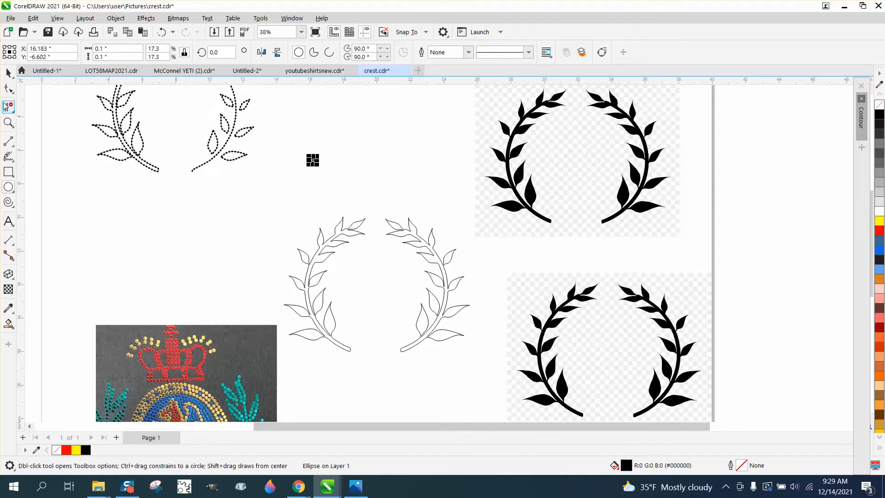
pyautogui.click(8, 73)
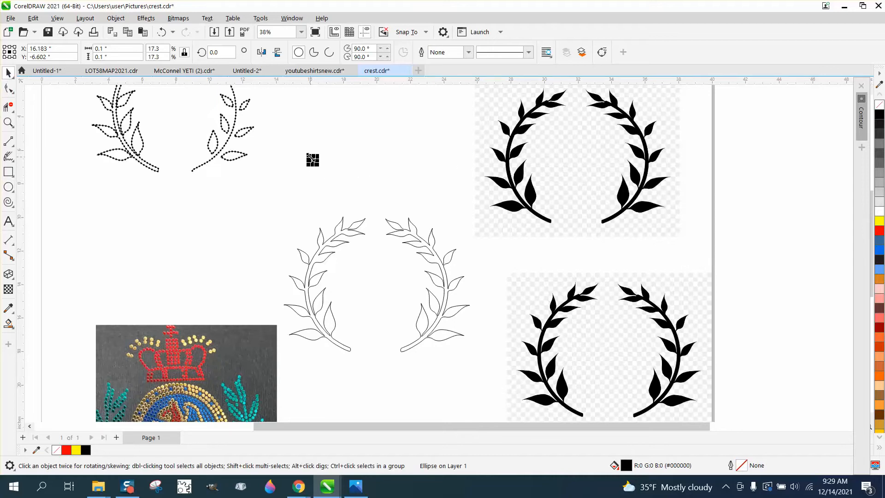
pyautogui.moveTo(310, 157)
pyautogui.mouseDown()
pyautogui.moveTo(340, 158)
pyautogui.moveTo(324, 161)
pyautogui.mouseUp()
pyautogui.click(235, 182)
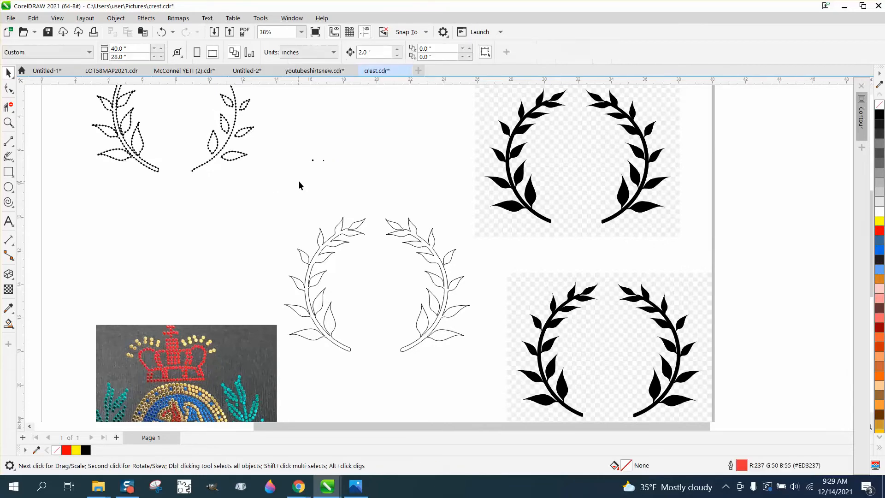
pyautogui.click(9, 123)
pyautogui.moveTo(297, 153); pyautogui.dragTo(362, 180)
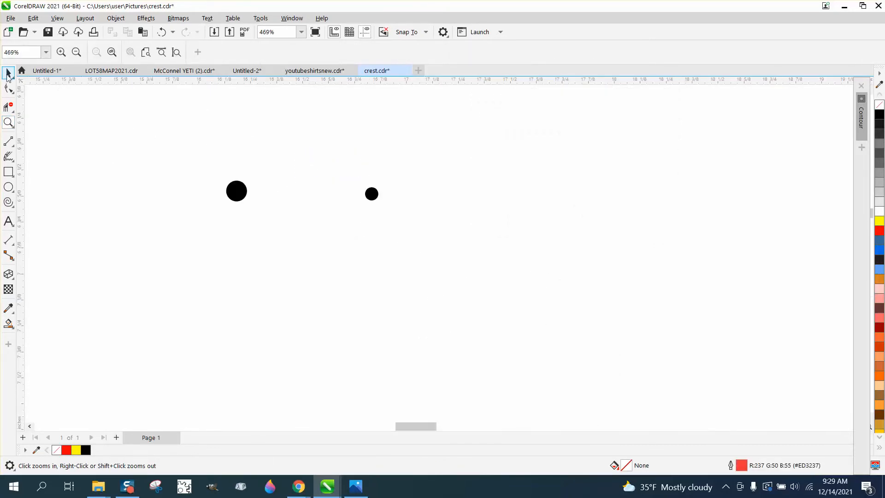
pyautogui.click(8, 74)
pyautogui.click(371, 194)
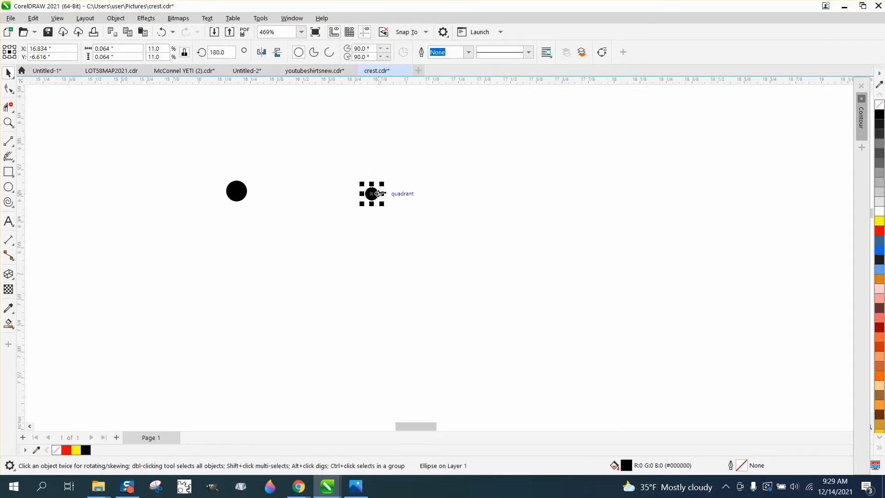
pyautogui.press('Delete')
# Step: Place a same-size copy of the black circle about 0.65 inches to its right and align the two circles horizontally
pyautogui.click(236, 191)
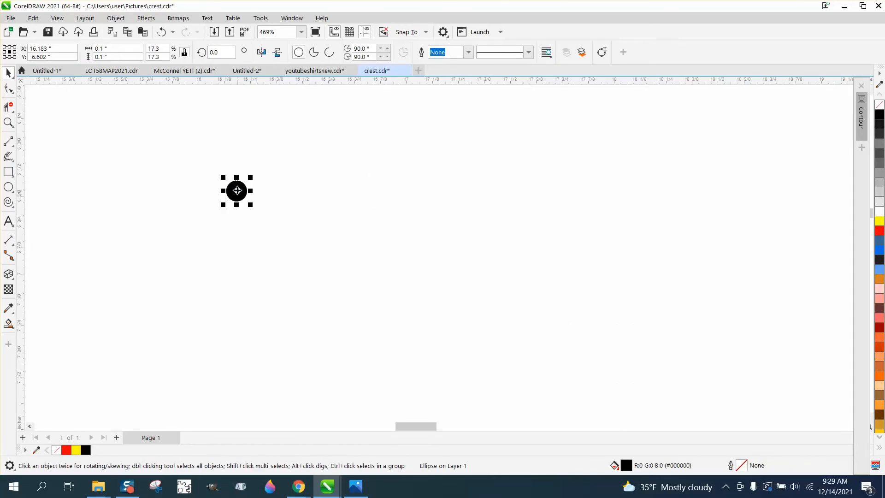
pyautogui.moveTo(236, 191); pyautogui.dragTo(372, 195)
pyautogui.rightClick(372, 195)
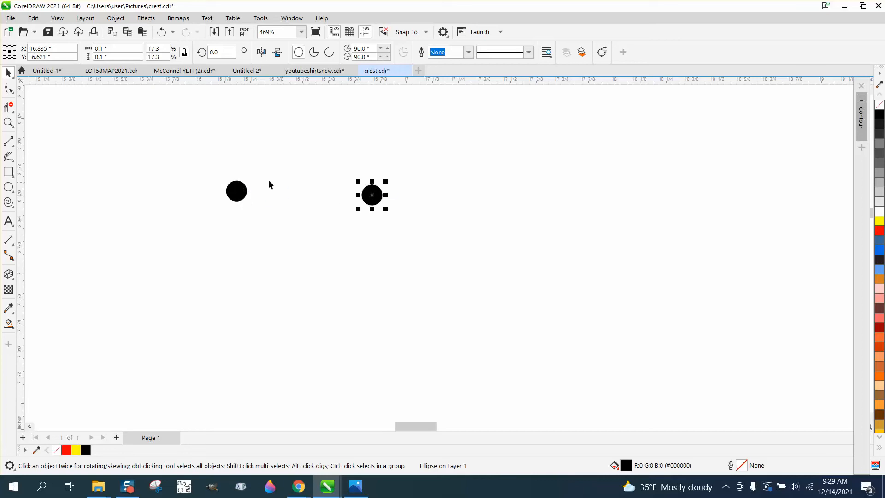
pyautogui.moveTo(199, 146); pyautogui.dragTo(476, 286)
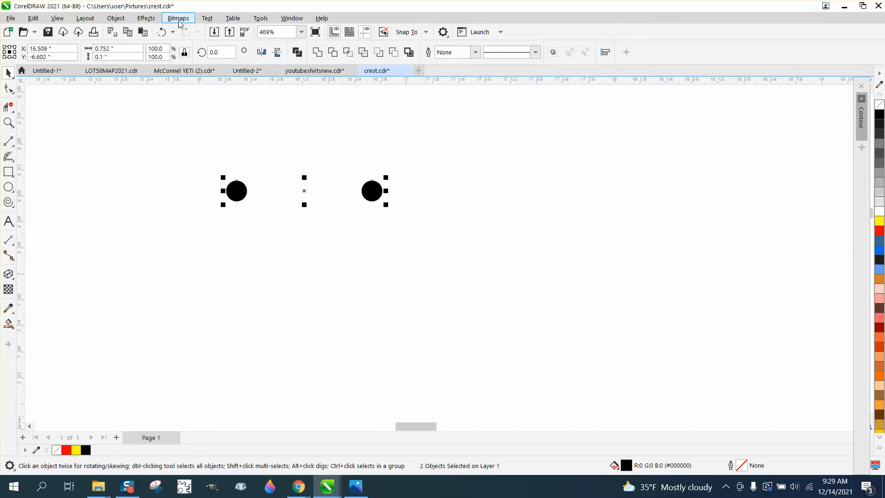
pyautogui.click(151, 21)
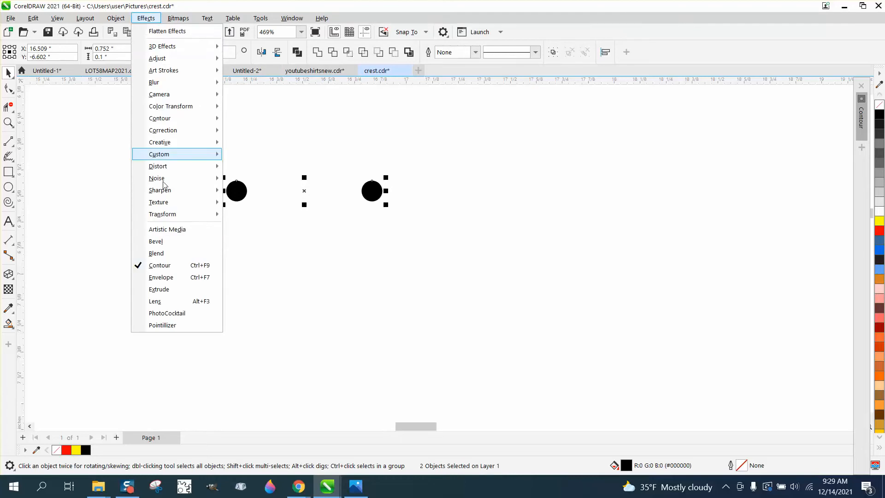
pyautogui.click(156, 242)
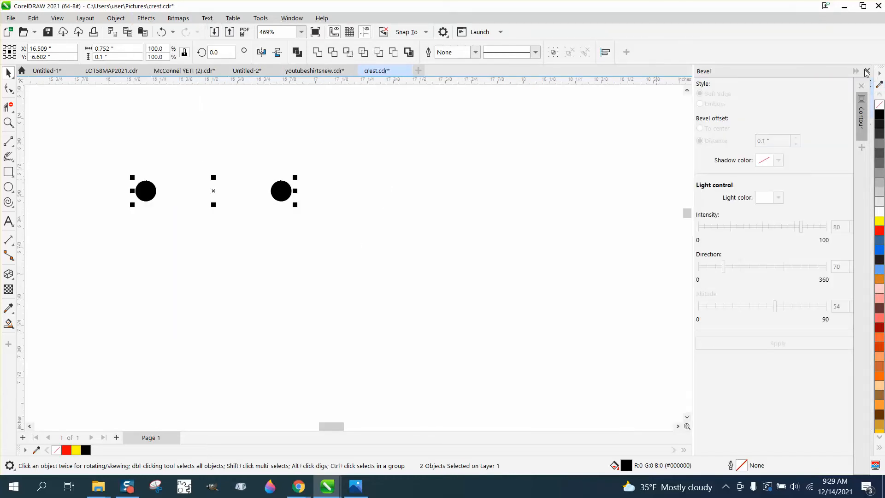
pyautogui.click(866, 72)
pyautogui.click(115, 18)
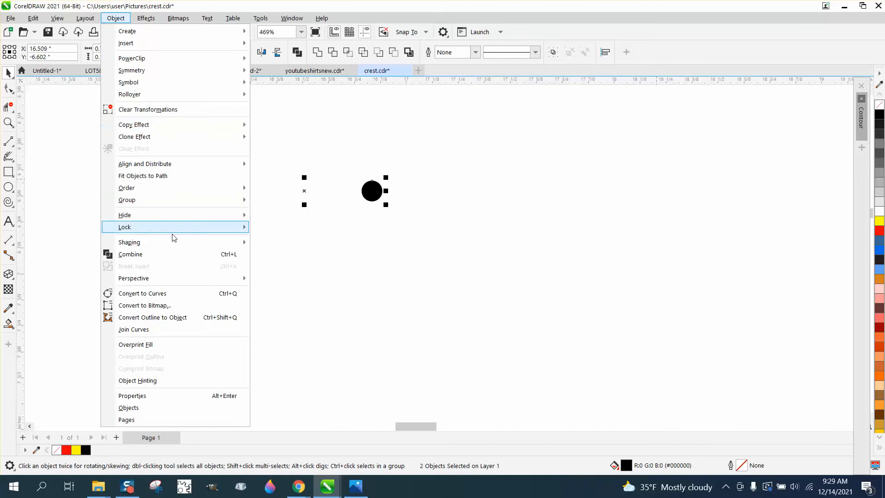
# Step: Blend the two black circles using 300 steps
pyautogui.click(152, 19)
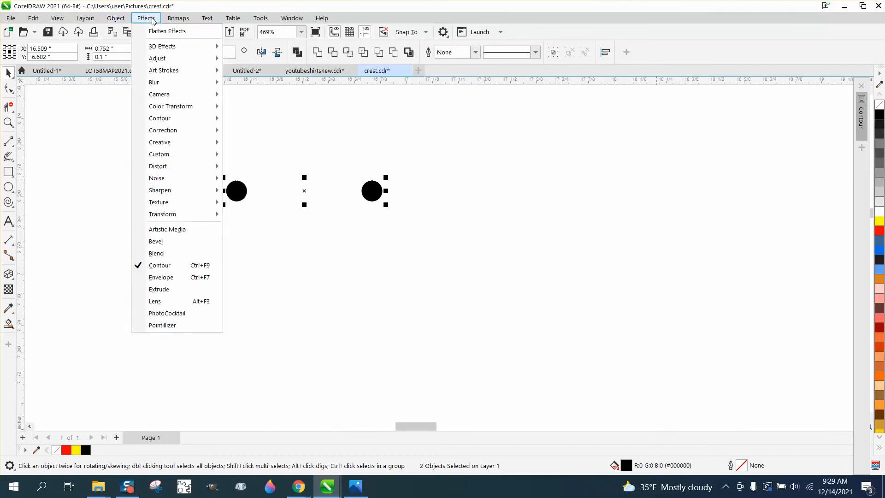
pyautogui.click(156, 253)
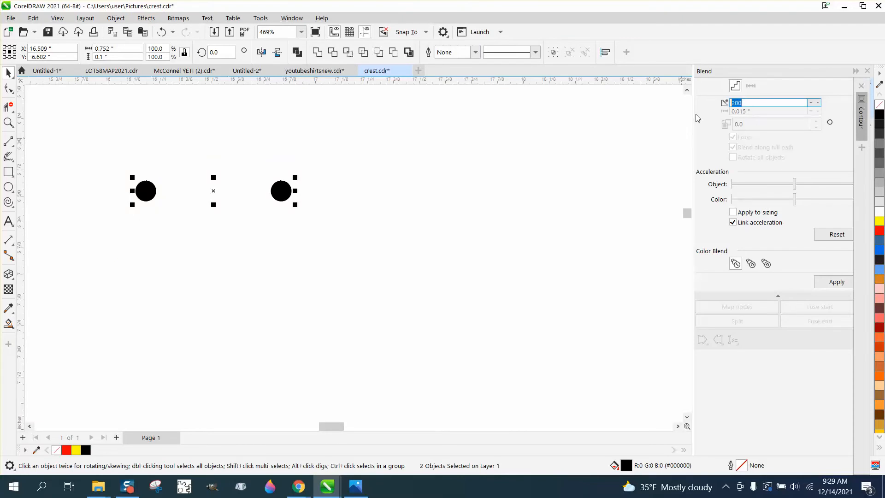
pyautogui.write('300')
pyautogui.click(842, 283)
pyautogui.click(416, 264)
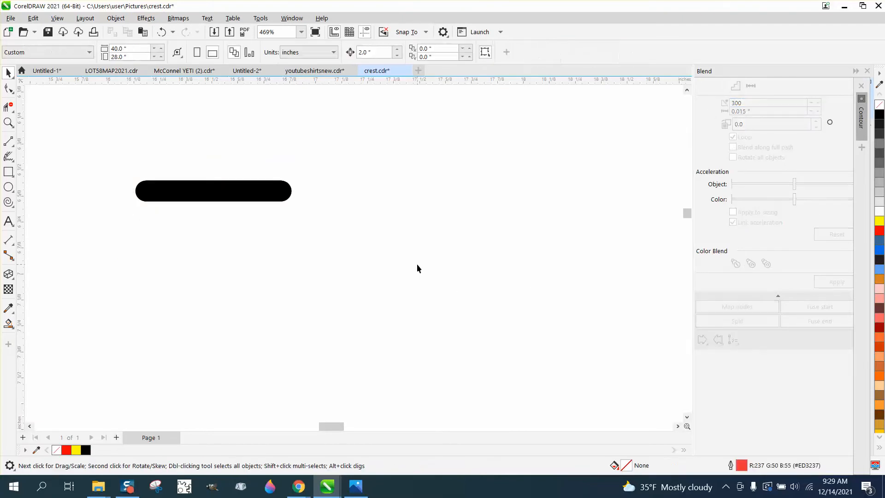
# Step: Move the circle blend to just above the tip of the outlined wreath's left branch
pyautogui.scroll(-5, 416, 263)
pyautogui.scroll(-3, 415, 263)
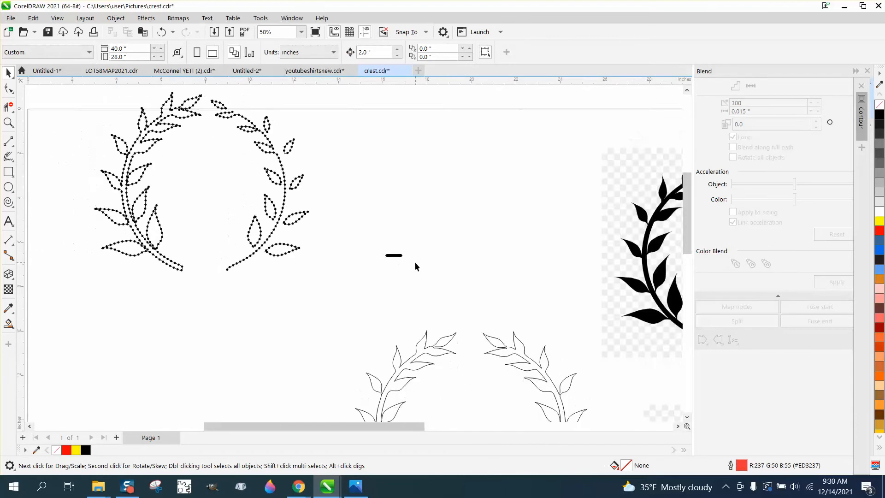
pyautogui.click(405, 262)
pyautogui.moveTo(405, 262); pyautogui.dragTo(457, 310)
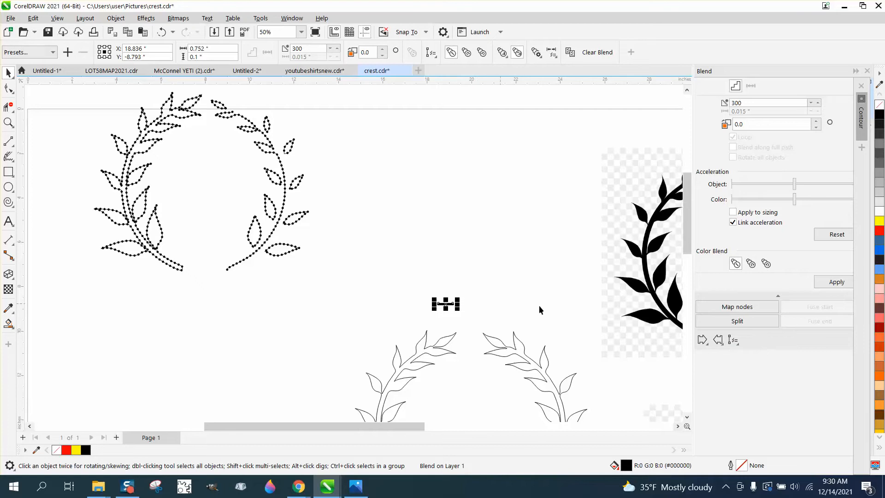
# Step: Attach the circle blend to the left branch outline as its new path and spread it along the full path
pyautogui.click(737, 345)
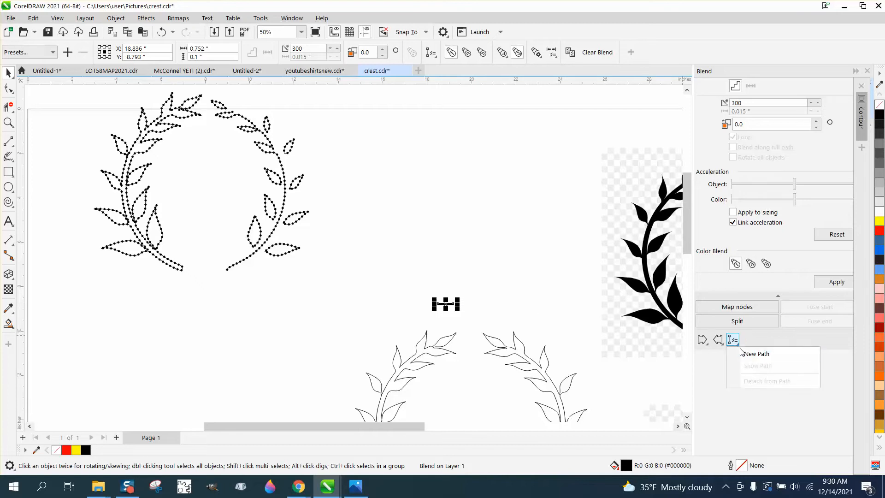
pyautogui.click(742, 353)
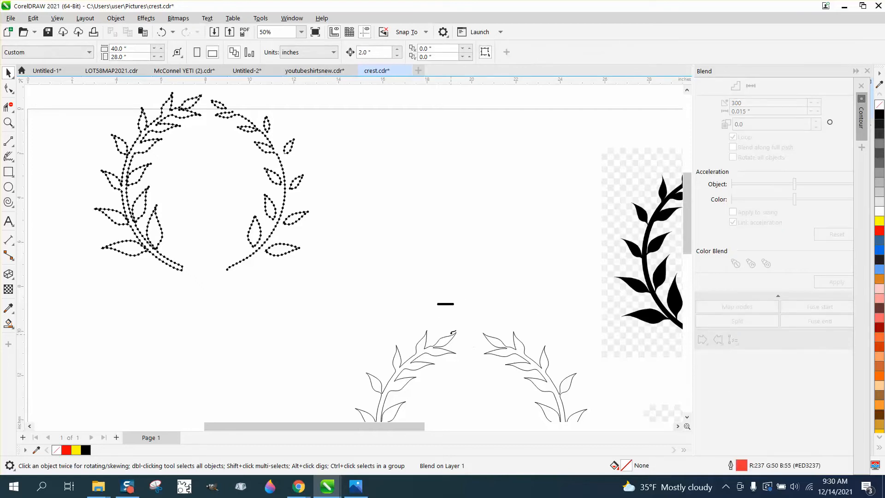
pyautogui.click(456, 334)
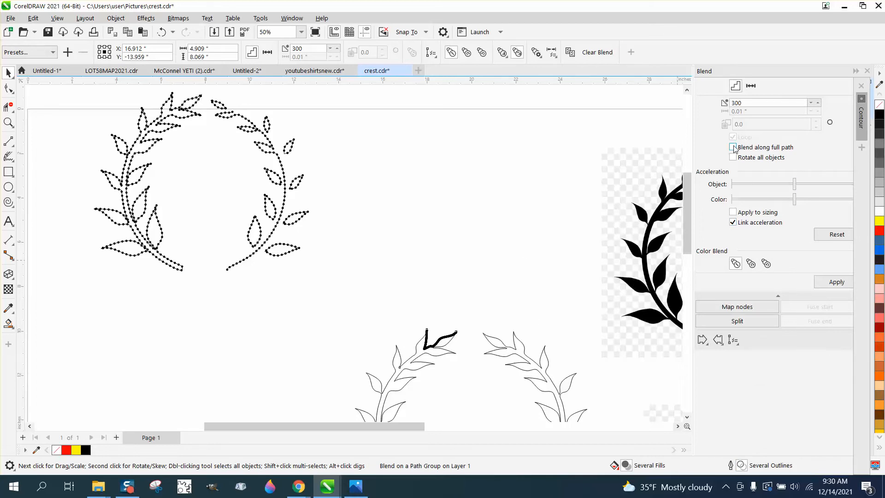
pyautogui.click(835, 282)
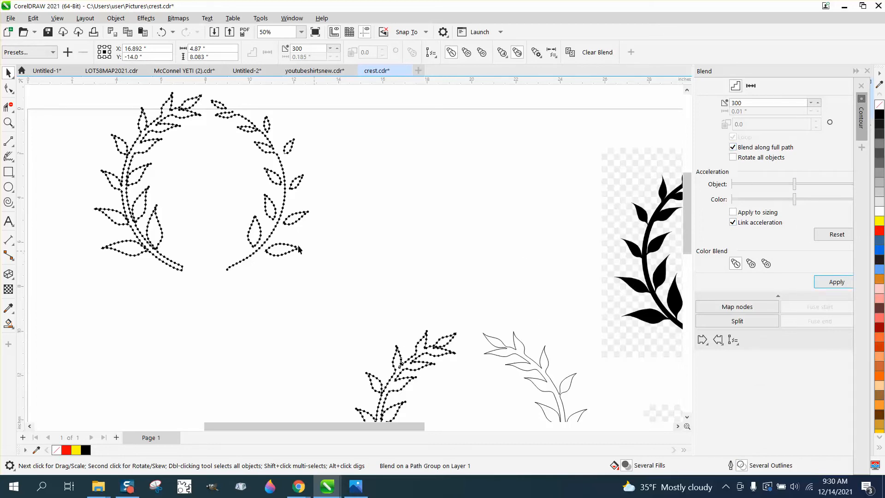
pyautogui.click(9, 123)
pyautogui.scroll(-3, 364, 282)
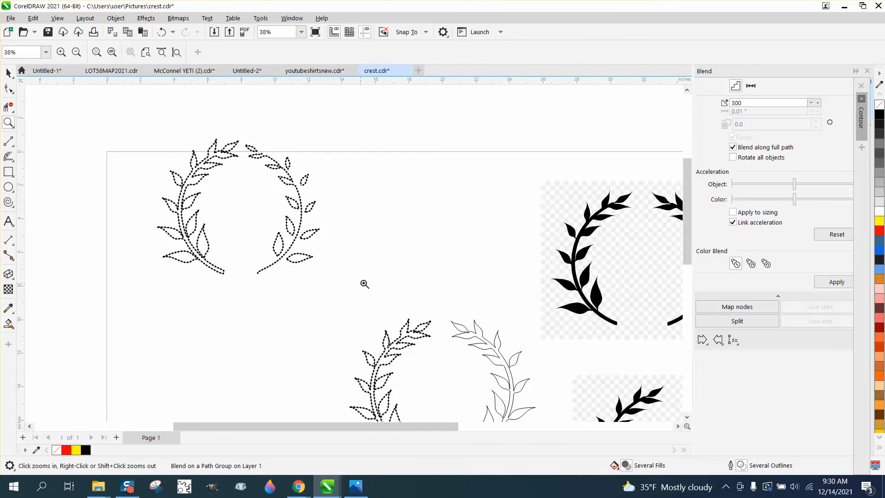
pyautogui.scroll(8, 412, 349)
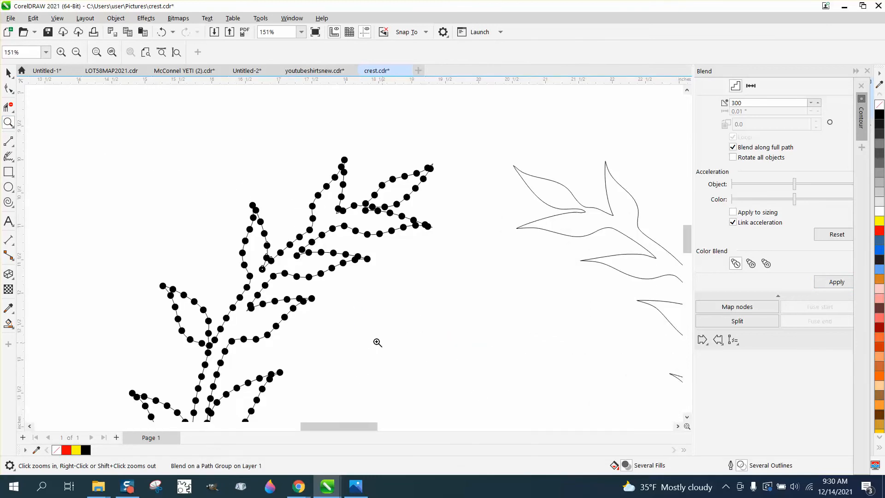
pyautogui.scroll(-5, 292, 264)
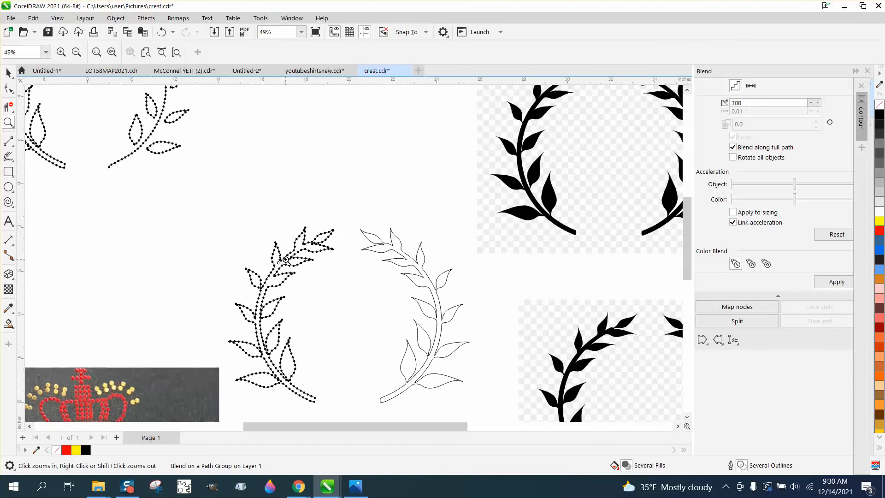
# Step: Select the right branch outline and swap the blend settings for the Contour settings
pyautogui.click(8, 73)
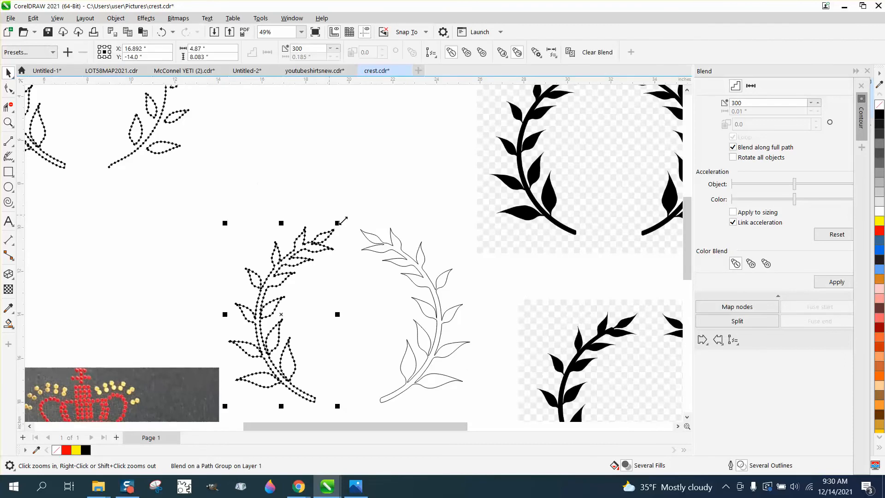
pyautogui.click(408, 268)
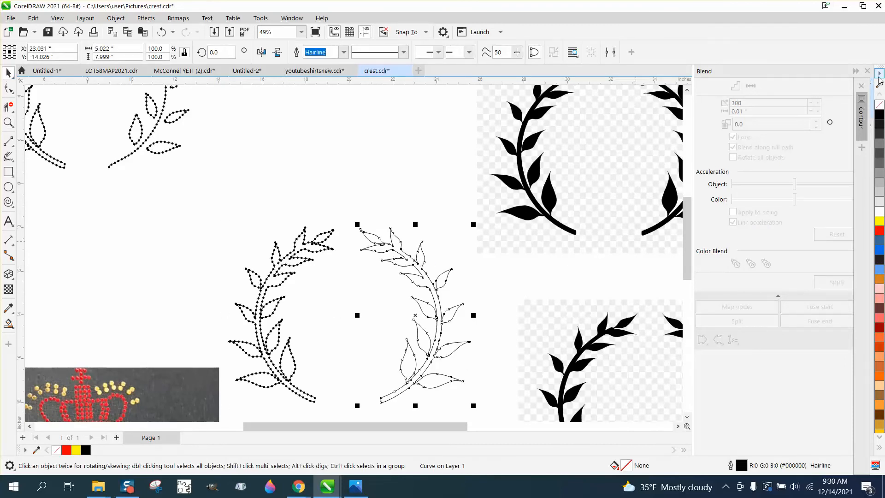
pyautogui.click(856, 72)
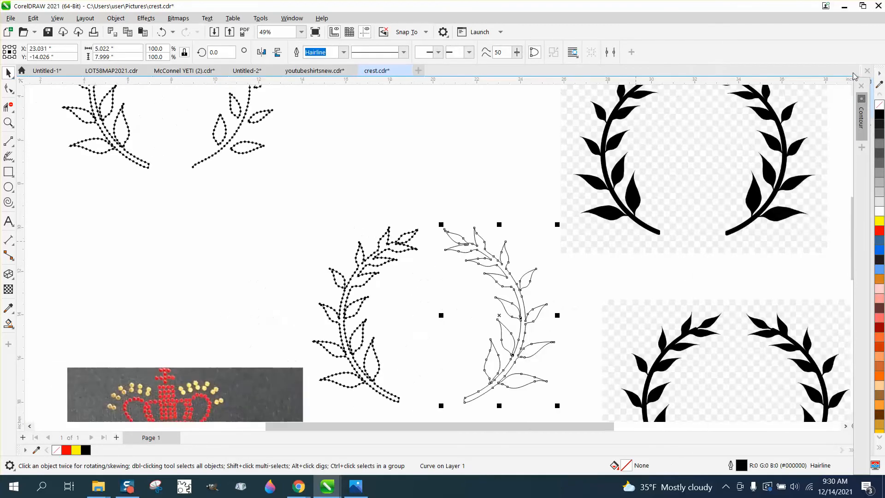
pyautogui.click(862, 130)
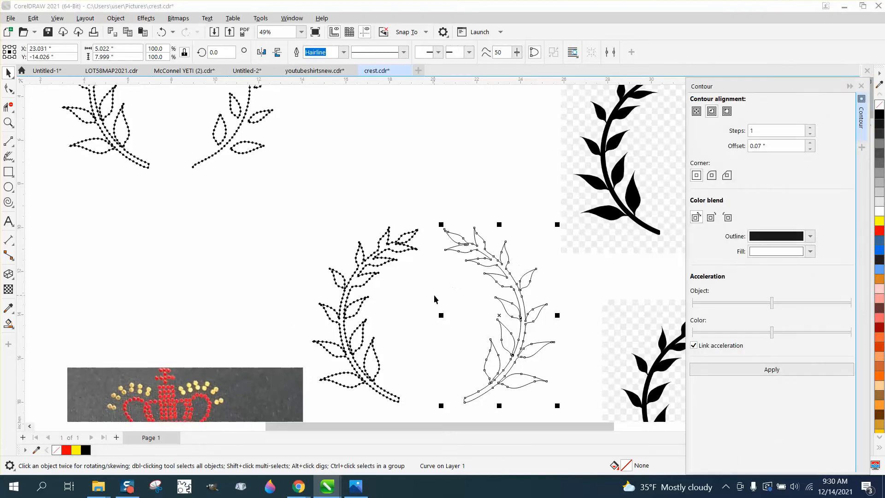
# Step: Break the right branch outline apart at the node on the lower end of its stem
pyautogui.click(9, 123)
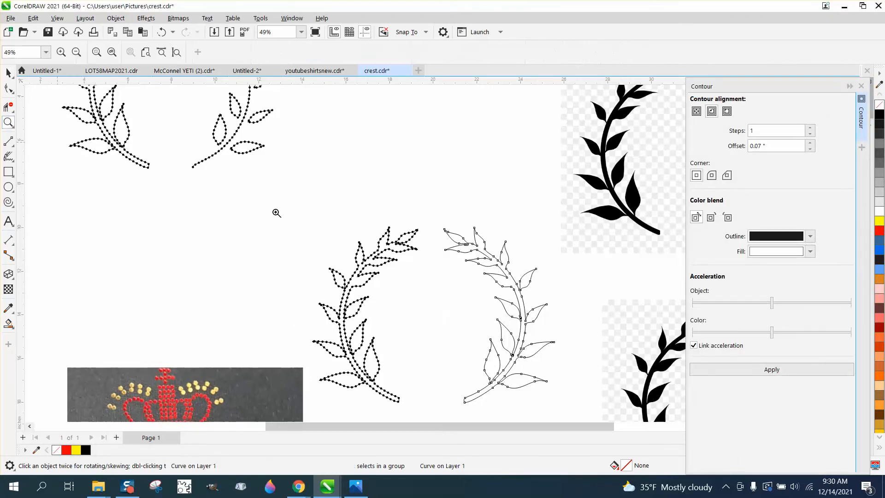
pyautogui.click(543, 399)
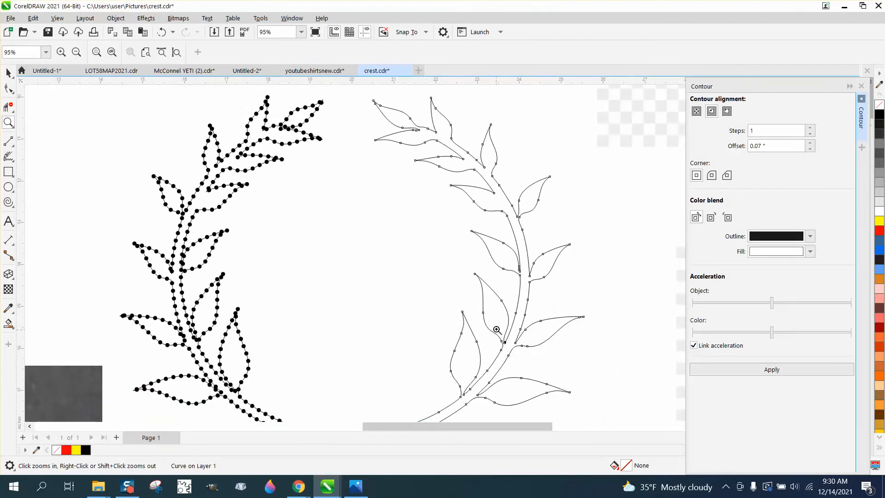
pyautogui.scroll(-1, 476, 303)
pyautogui.click(9, 88)
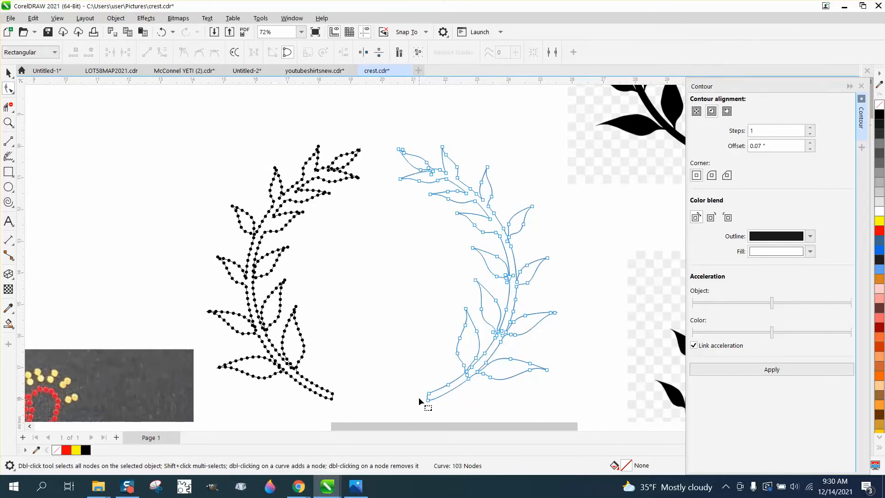
pyautogui.moveTo(436, 402); pyautogui.dragTo(436, 404)
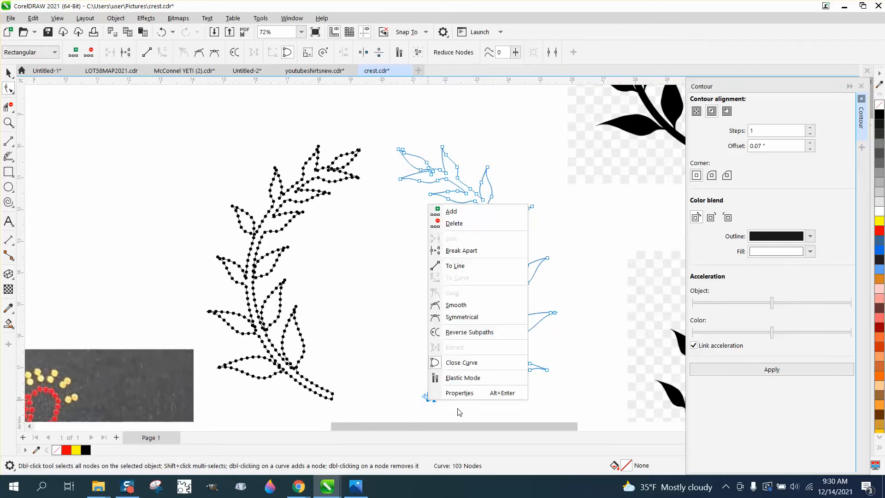
pyautogui.rightClick(431, 404)
pyautogui.click(466, 251)
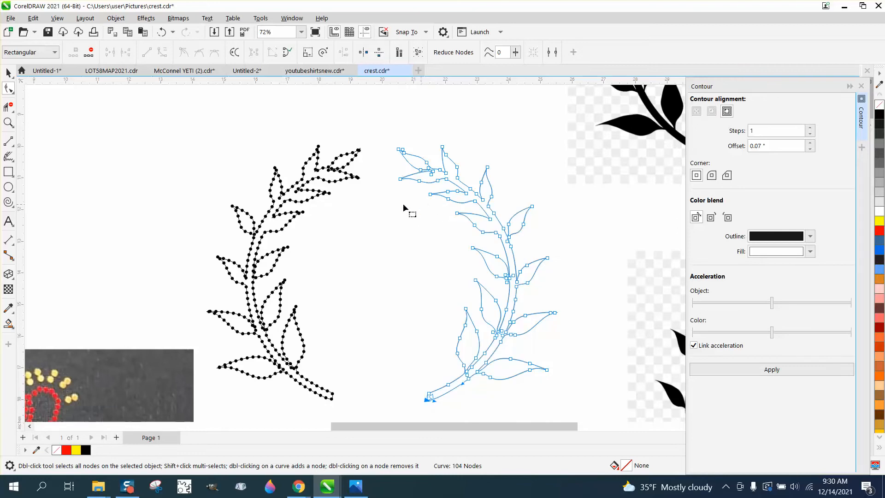
# Step: Break the right branch outline apart at a node on the upper edge of its topmost leaf
pyautogui.click(8, 123)
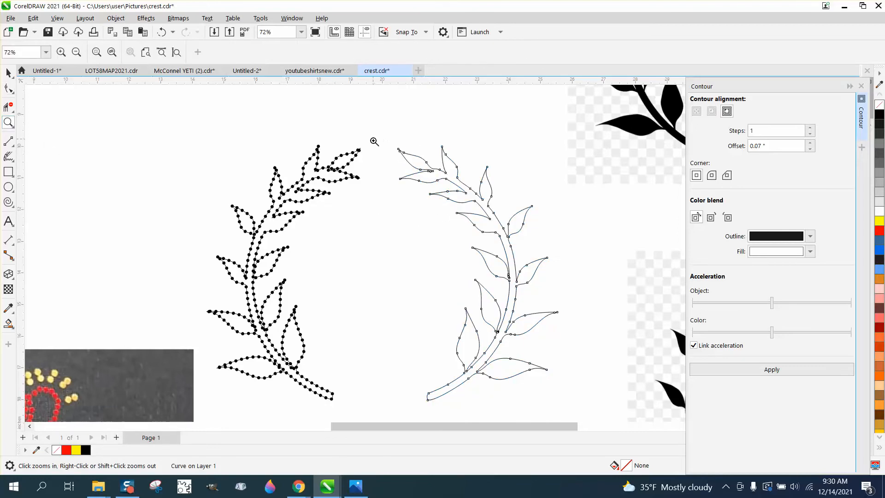
pyautogui.moveTo(373, 141); pyautogui.dragTo(466, 193)
pyautogui.click(8, 88)
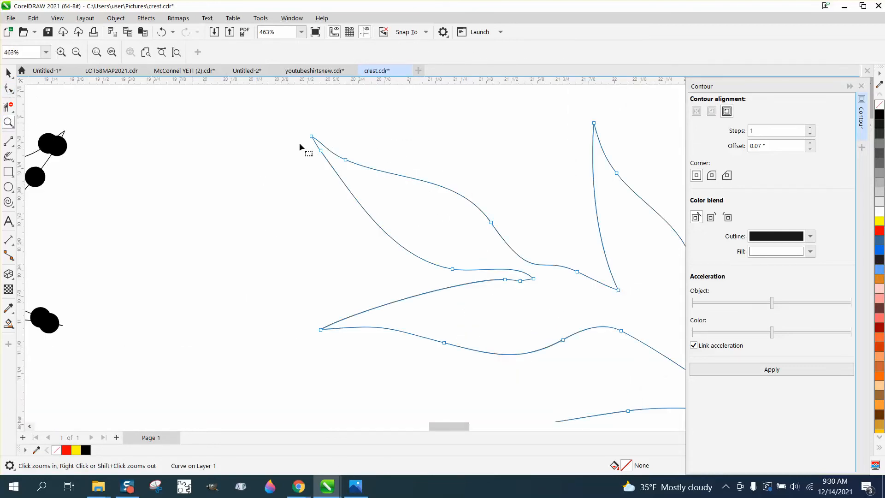
pyautogui.scroll(-3, 492, 253)
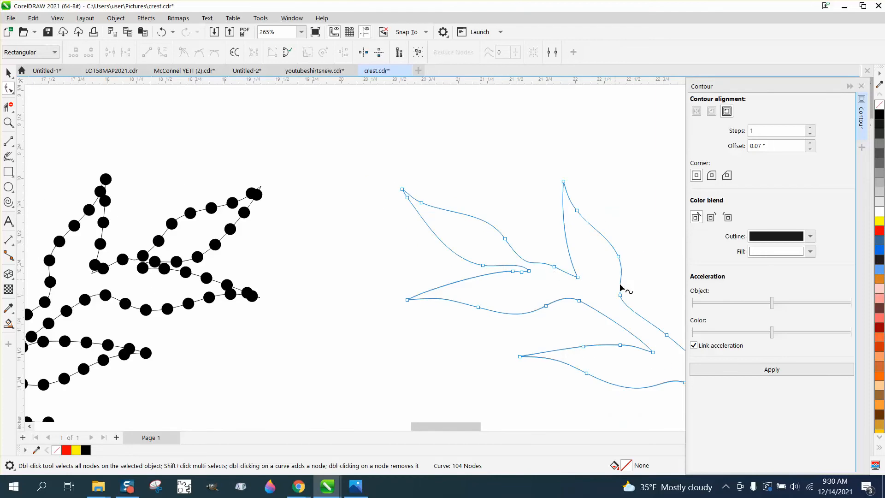
pyautogui.scroll(-2, 585, 314)
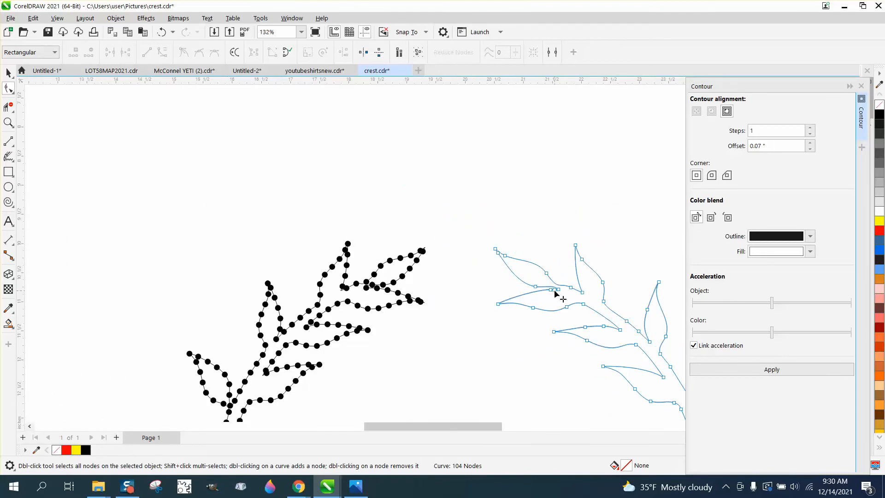
pyautogui.click(543, 272)
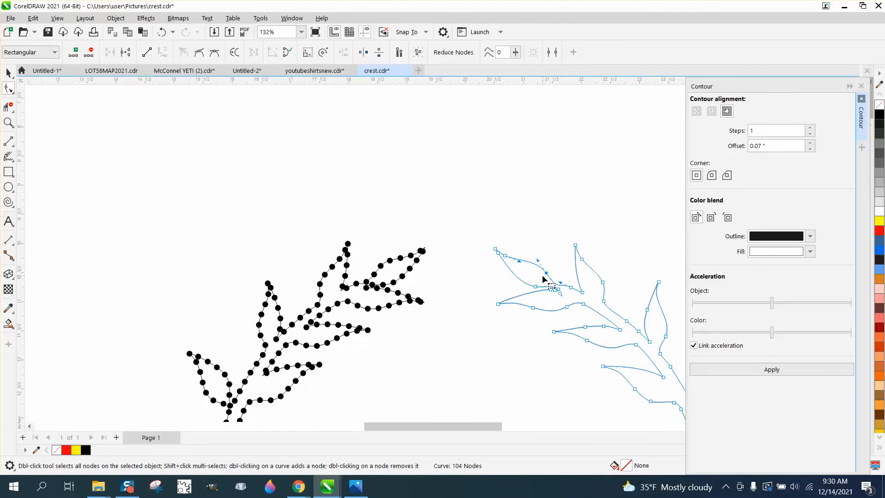
pyautogui.rightClick(546, 272)
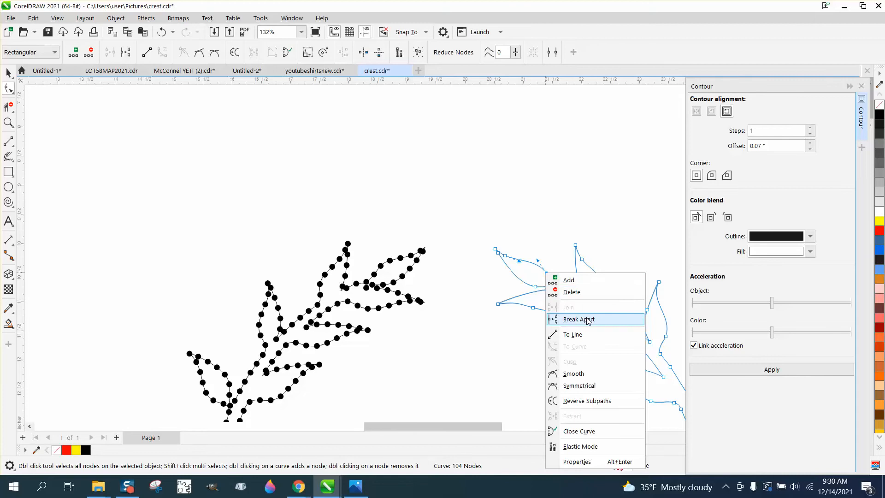
pyautogui.click(570, 318)
# Step: Delete the outer side of the right branch outline between the two break points with Virtual Segment Delete
pyautogui.click(8, 73)
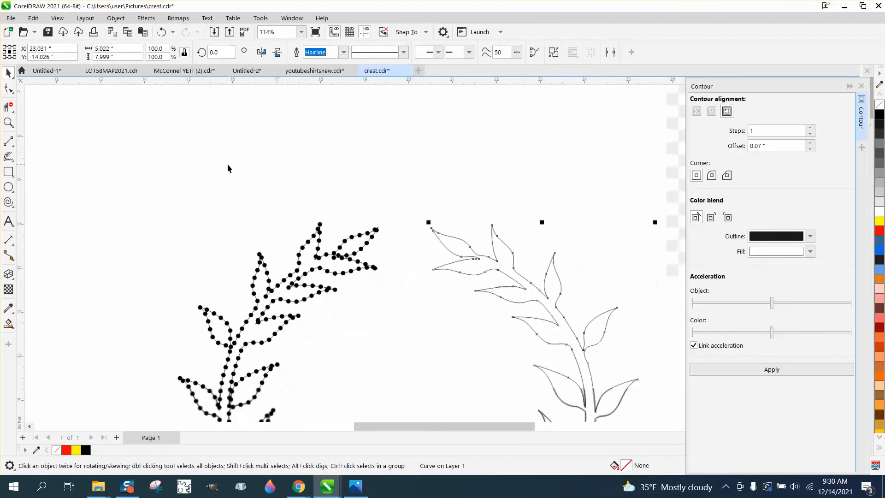
pyautogui.scroll(-1, 237, 169)
pyautogui.click(8, 106)
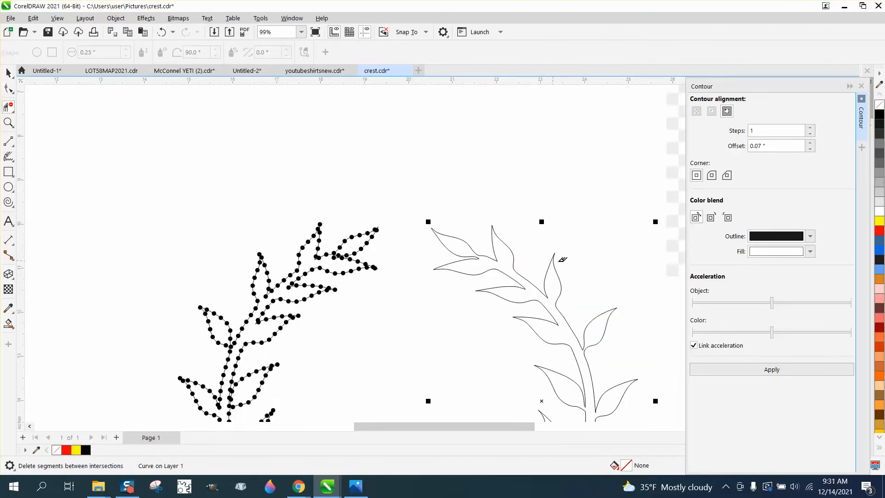
pyautogui.click(552, 259)
pyautogui.scroll(-2, 534, 251)
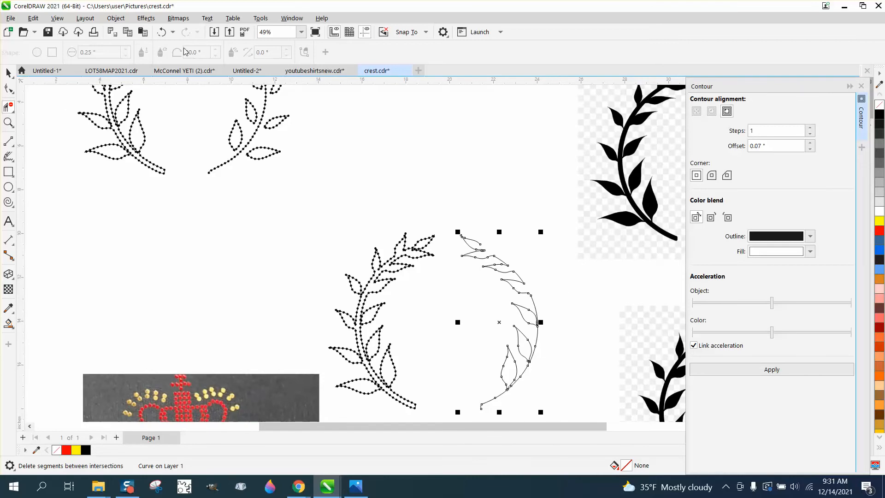
# Step: Undo the segment deletion and node breaks on the right branch, keeping the left branch's full-path circle blend
pyautogui.click(161, 32)
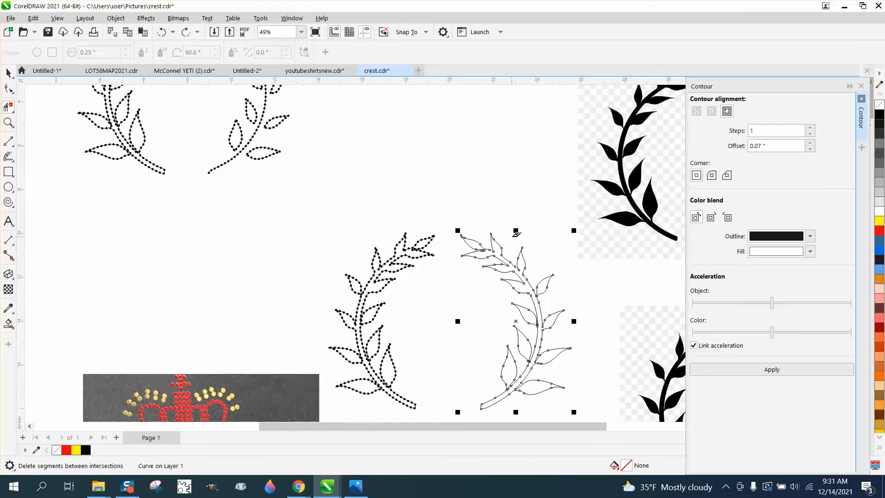
pyautogui.click(161, 32)
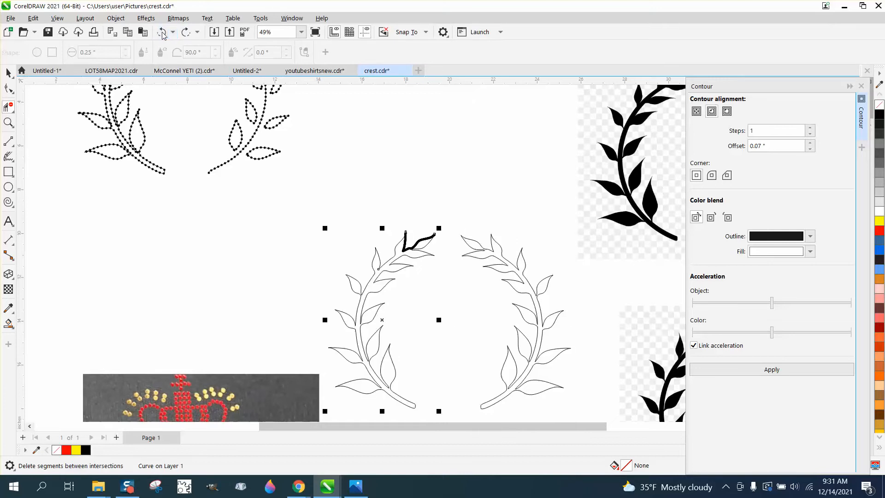
pyautogui.click(186, 31)
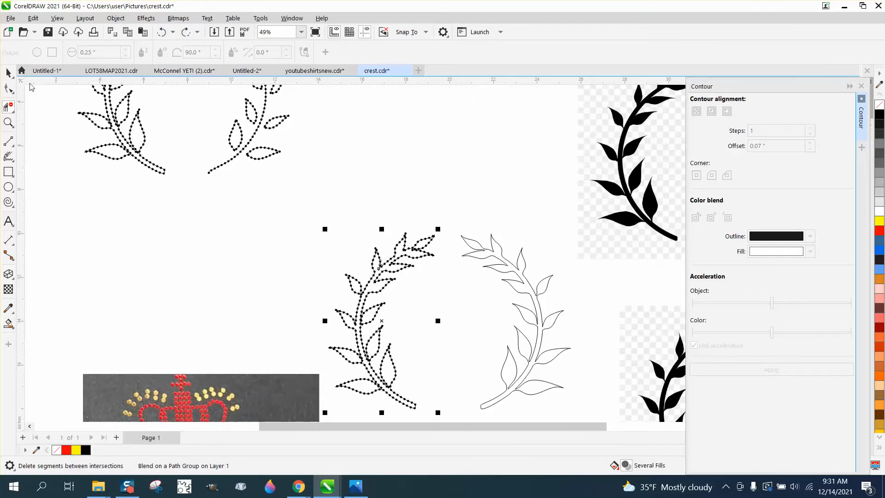
# Step: Move the right branch outline up about 1.75 inches and apply a one-step inside contour with a 0.07-inch offset
pyautogui.click(9, 73)
pyautogui.click(491, 252)
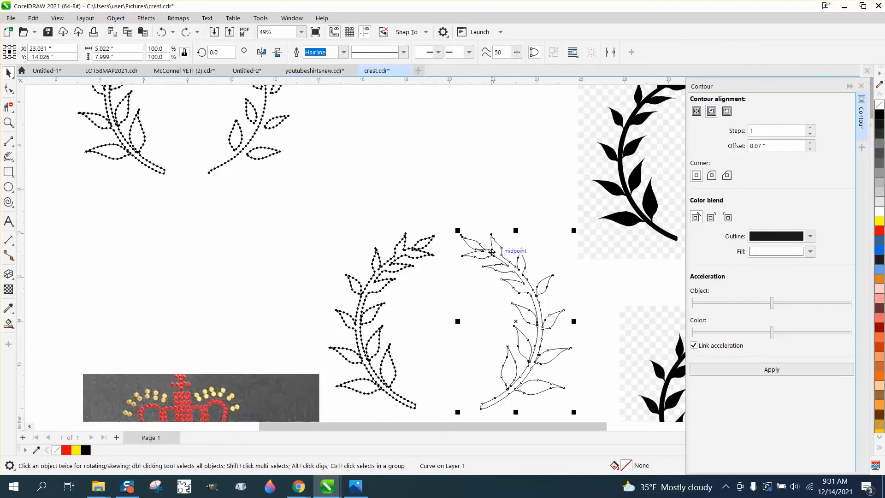
pyautogui.moveTo(492, 251); pyautogui.dragTo(489, 213)
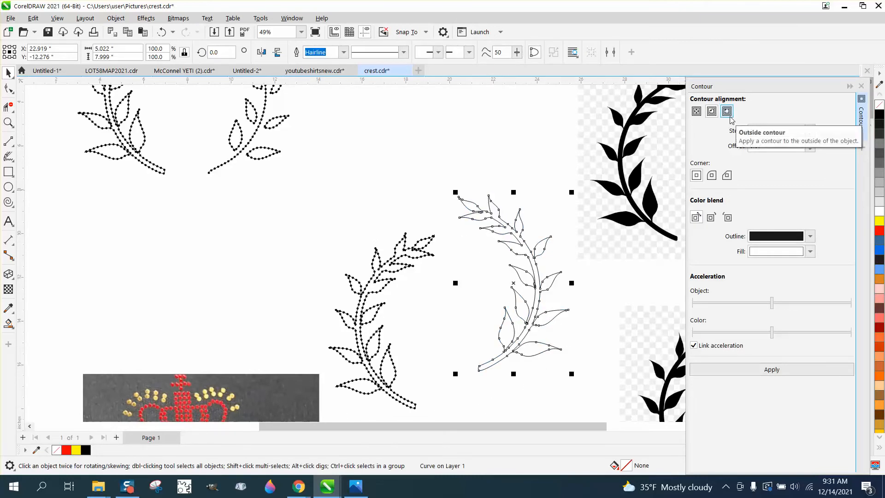
pyautogui.click(773, 371)
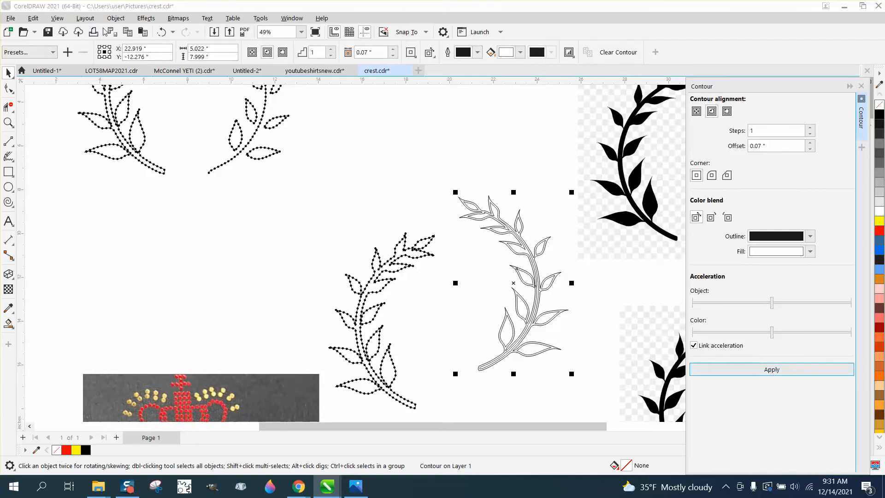
# Step: Break the right branch's contour apart and move the original outer outline about 4.5 inches right and 7.6 inches down
pyautogui.click(112, 20)
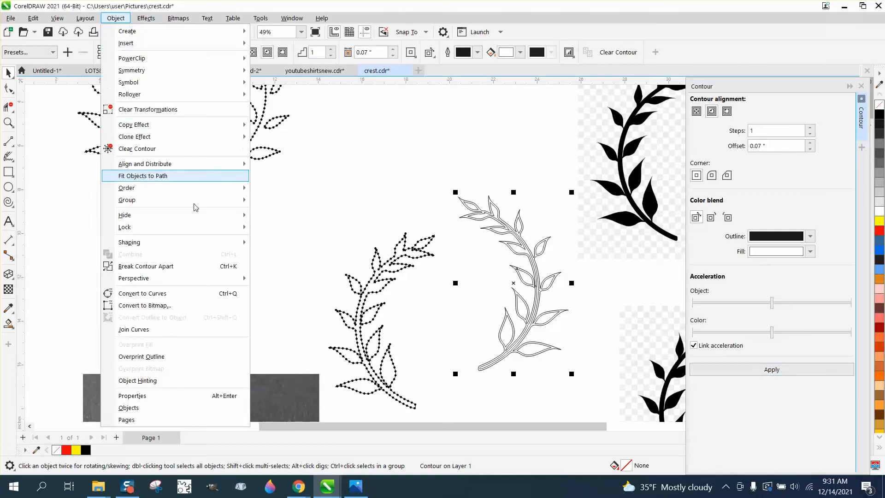
pyautogui.click(184, 262)
pyautogui.scroll(-1, 283, 222)
pyautogui.scroll(-1, 282, 222)
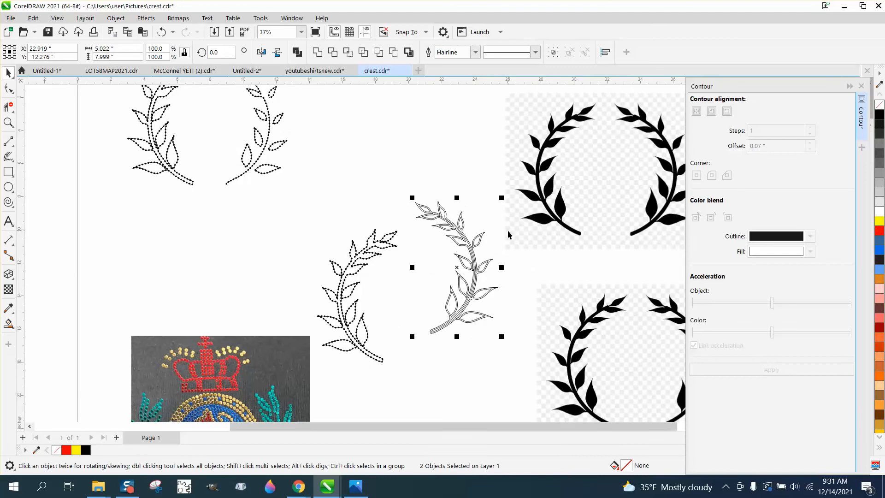
pyautogui.click(509, 234)
pyautogui.moveTo(530, 322); pyautogui.dragTo(537, 354)
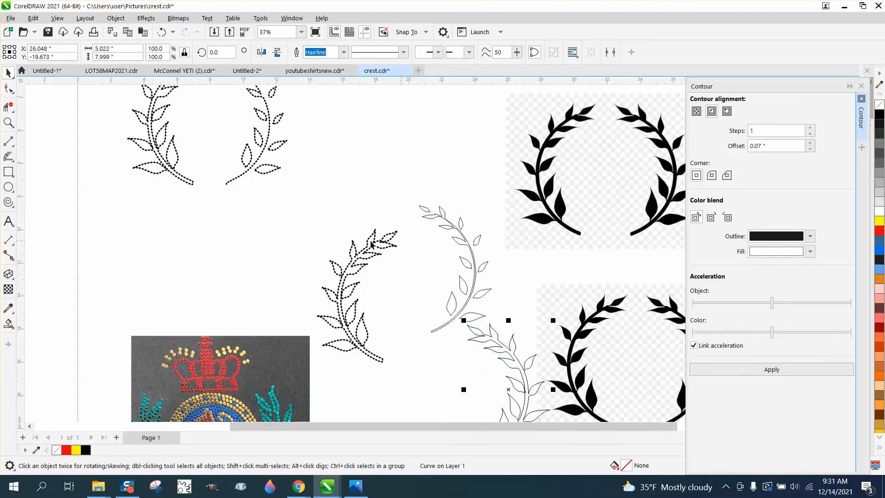
pyautogui.moveTo(489, 326); pyautogui.dragTo(513, 331)
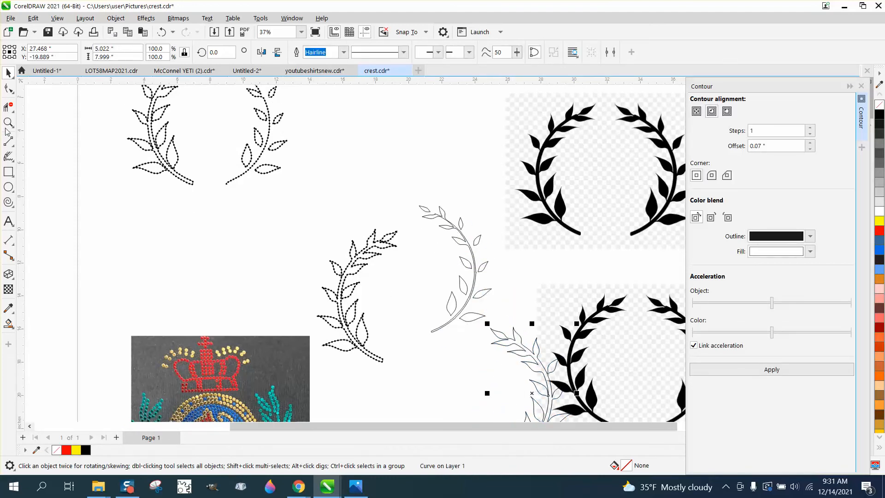
# Step: Break the contoured right branch's outline apart at the corner node on the stem's lower end
pyautogui.press('z')
pyautogui.click(474, 338)
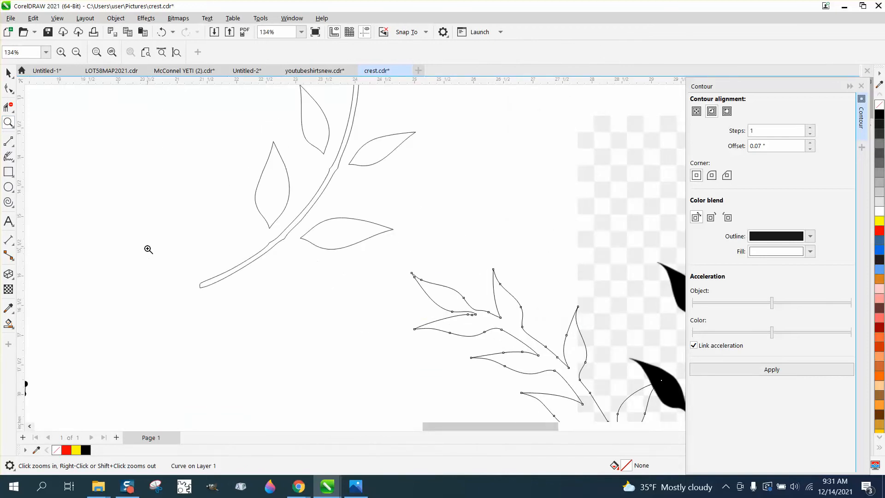
pyautogui.click(8, 88)
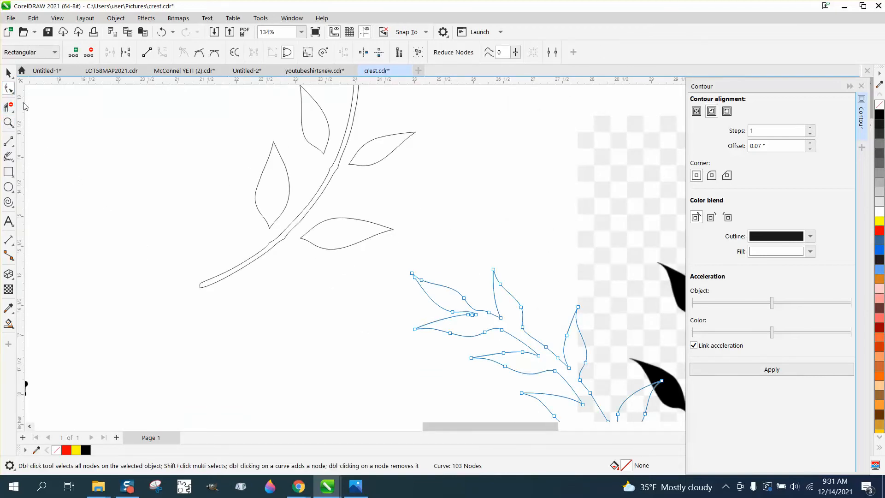
pyautogui.click(205, 284)
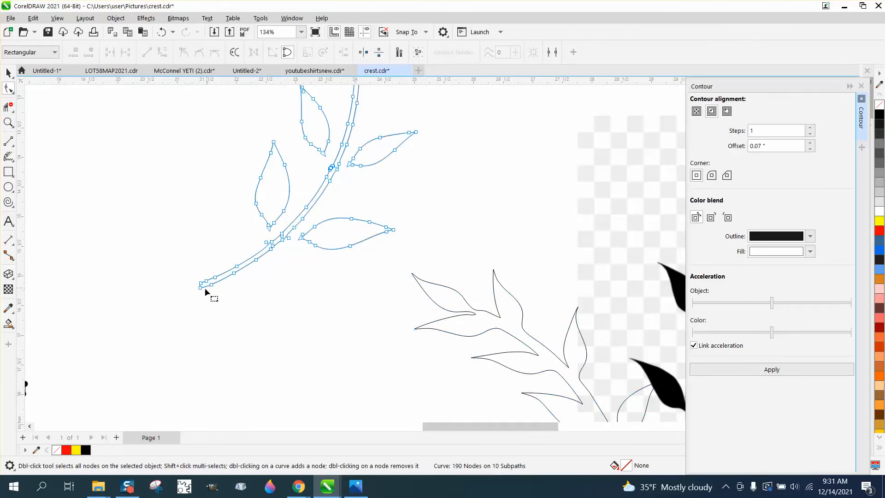
pyautogui.rightClick(201, 288)
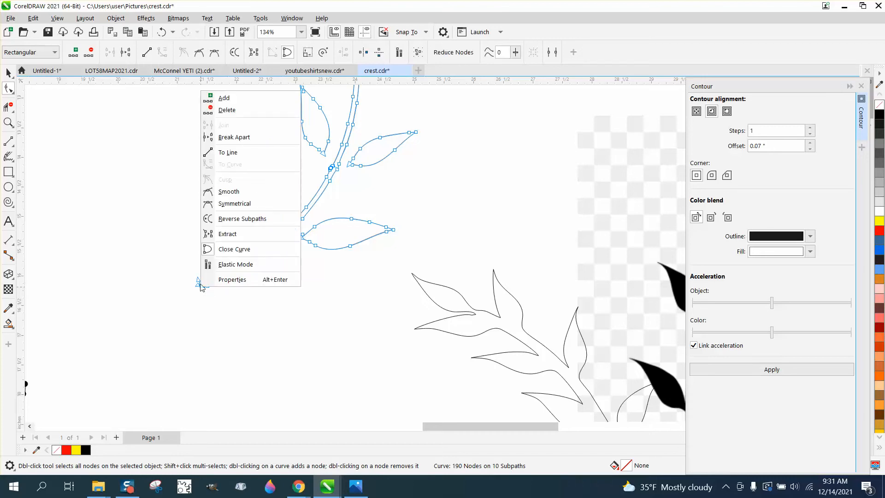
pyautogui.click(229, 137)
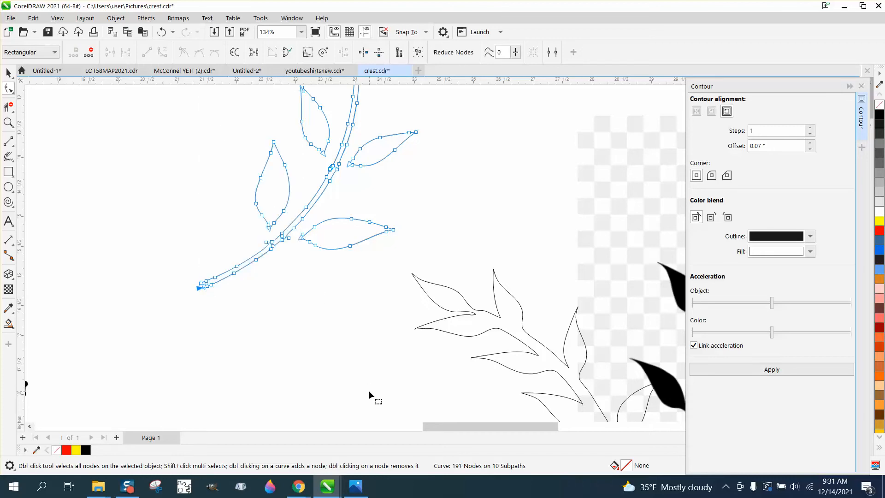
# Step: Break the contoured outline apart at the pointed node near the branch tip, just above the second leaf
pyautogui.scroll(-1, 369, 391)
pyautogui.scroll(-5, 368, 391)
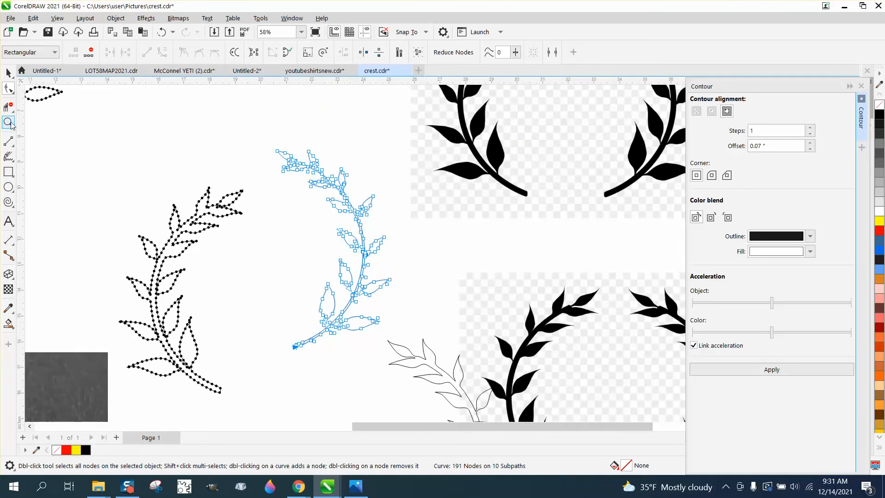
pyautogui.click(8, 122)
pyautogui.moveTo(252, 143); pyautogui.dragTo(336, 193)
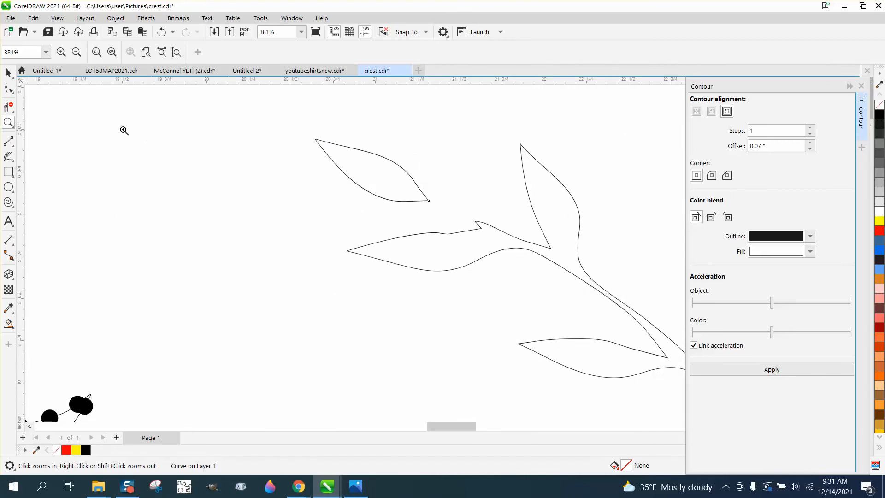
pyautogui.click(12, 92)
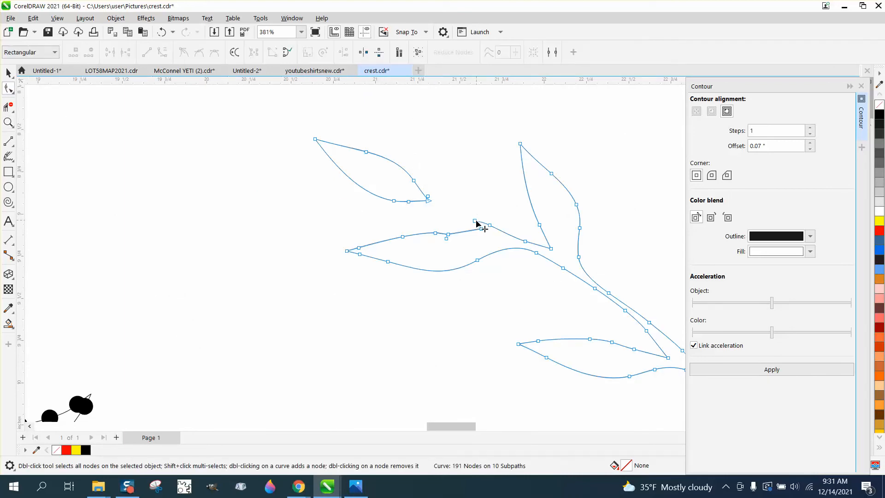
pyautogui.rightClick(476, 222)
pyautogui.click(511, 266)
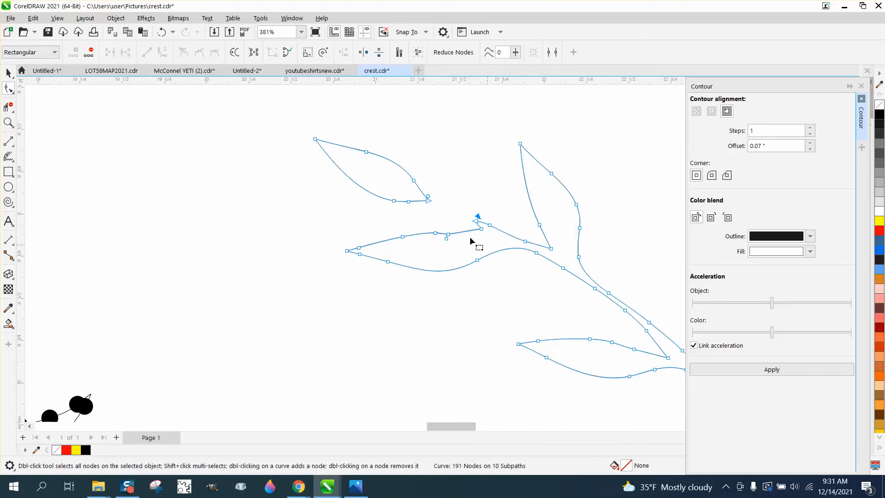
# Step: Remove the outer side of the contoured stem between the two break points with Virtual Segment Delete
pyautogui.click(8, 107)
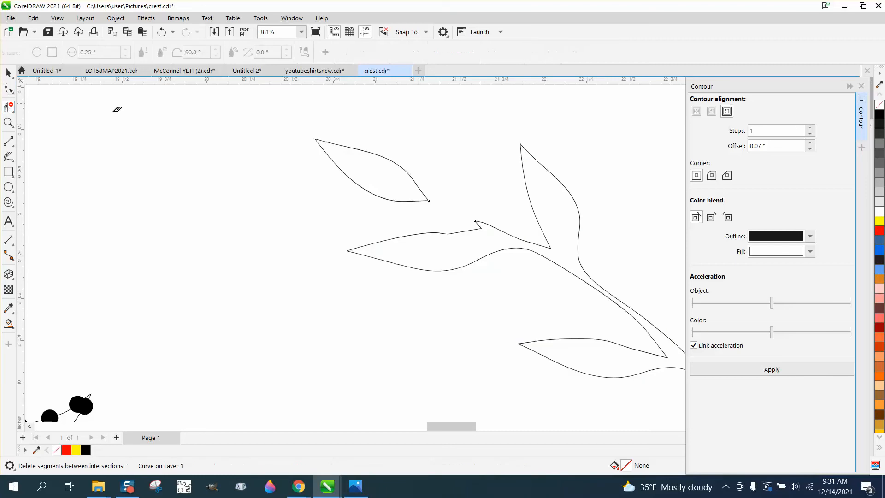
pyautogui.scroll(-1, 368, 137)
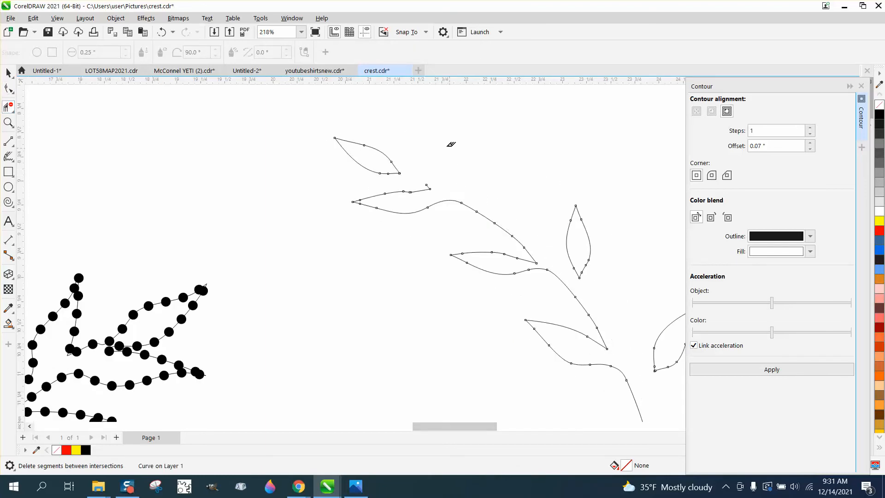
pyautogui.scroll(-1, 439, 146)
pyautogui.scroll(-1, 495, 225)
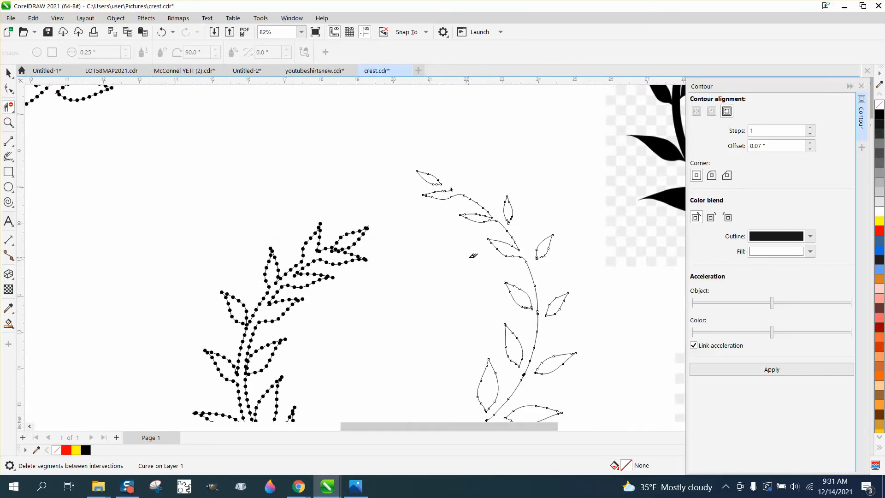
pyautogui.scroll(-1, 473, 255)
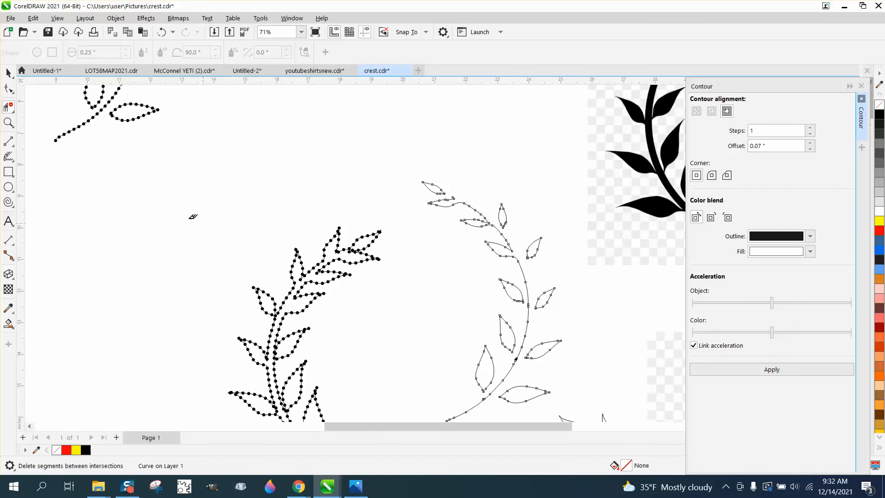
# Step: Delete the clustered nodes at the kink in the lower part of the remaining stem line
pyautogui.click(6, 124)
pyautogui.moveTo(470, 319); pyautogui.dragTo(572, 400)
pyautogui.moveTo(397, 250); pyautogui.dragTo(496, 290)
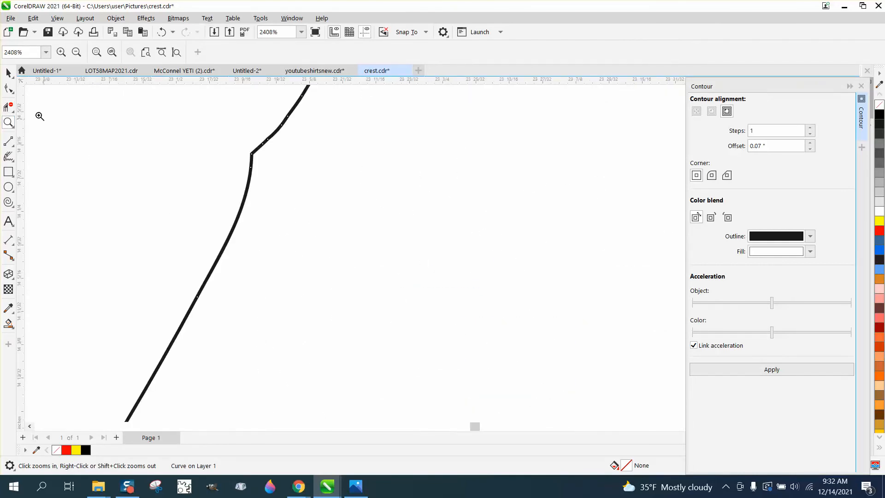
pyautogui.press('F10')
pyautogui.moveTo(359, 222); pyautogui.dragTo(361, 222)
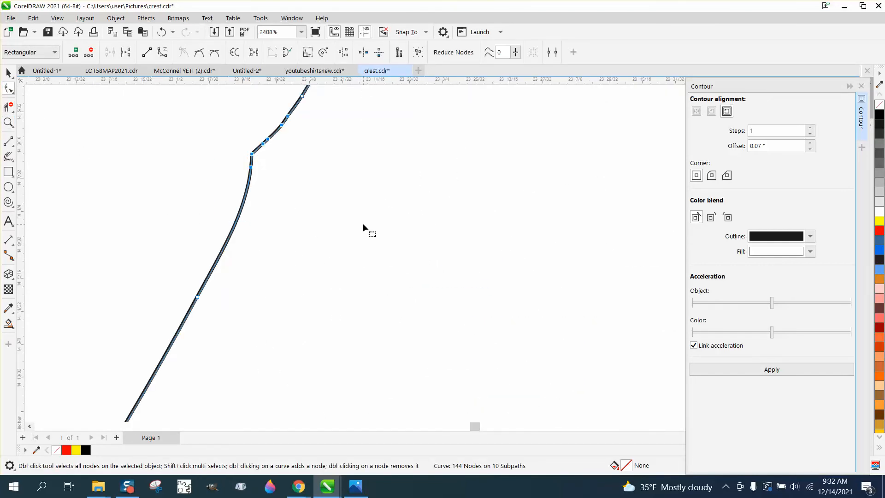
pyautogui.press('Delete')
# Step: Delete further surplus nodes along the lower stem, including the cluster between the two lowest leaves
pyautogui.scroll(-3, 398, 217)
pyautogui.moveTo(391, 140); pyautogui.dragTo(307, 270)
pyautogui.press('Delete')
pyautogui.scroll(-4, 334, 250)
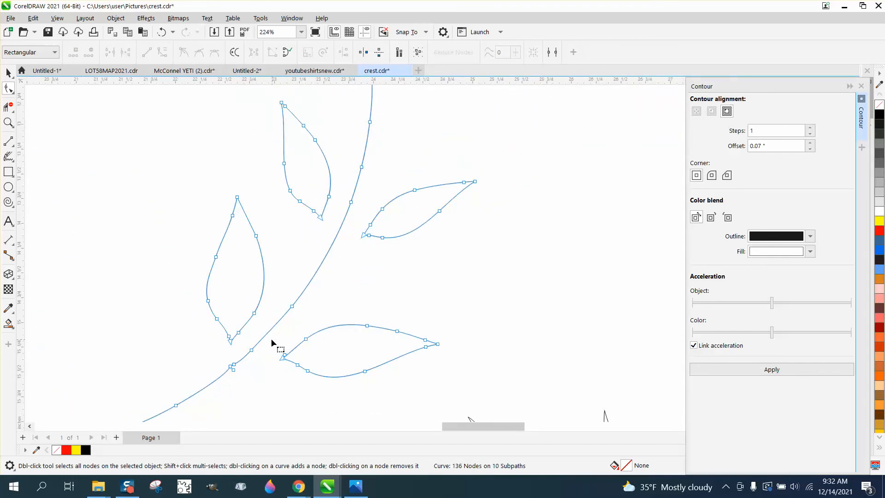
pyautogui.moveTo(218, 390); pyautogui.dragTo(219, 389)
pyautogui.press('Delete')
pyautogui.scroll(-3, 228, 379)
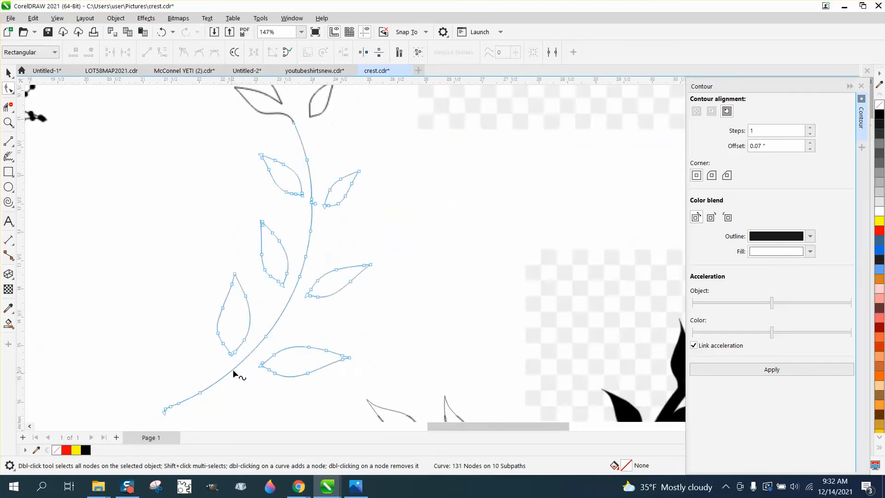
# Step: Delete the end node that forms the small hook at the stem's lower end
pyautogui.click(8, 122)
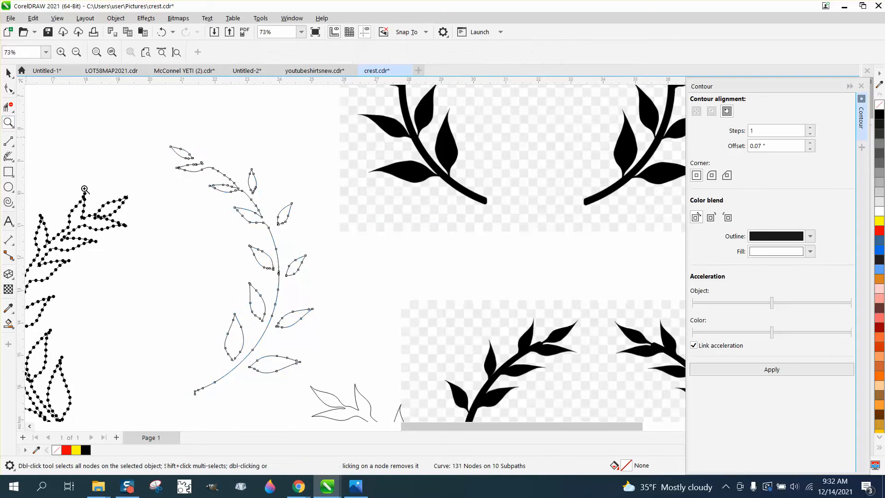
pyautogui.moveTo(178, 358); pyautogui.dragTo(267, 420)
pyautogui.click(8, 87)
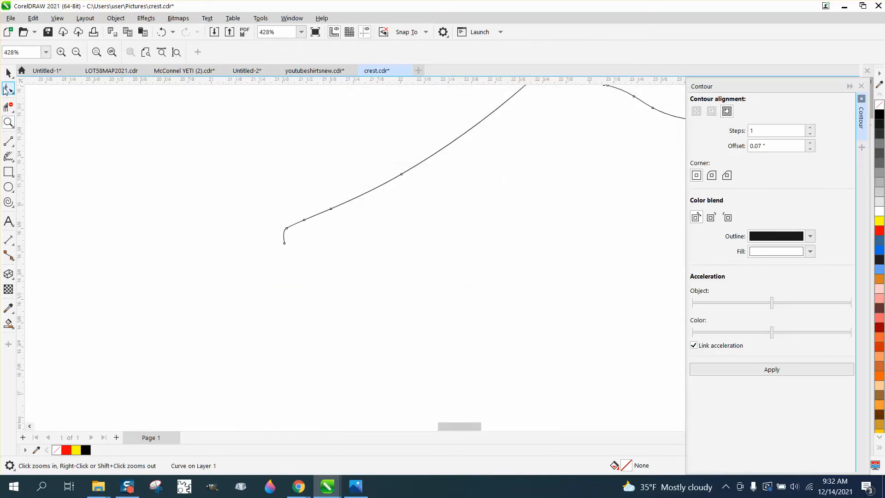
pyautogui.click(284, 241)
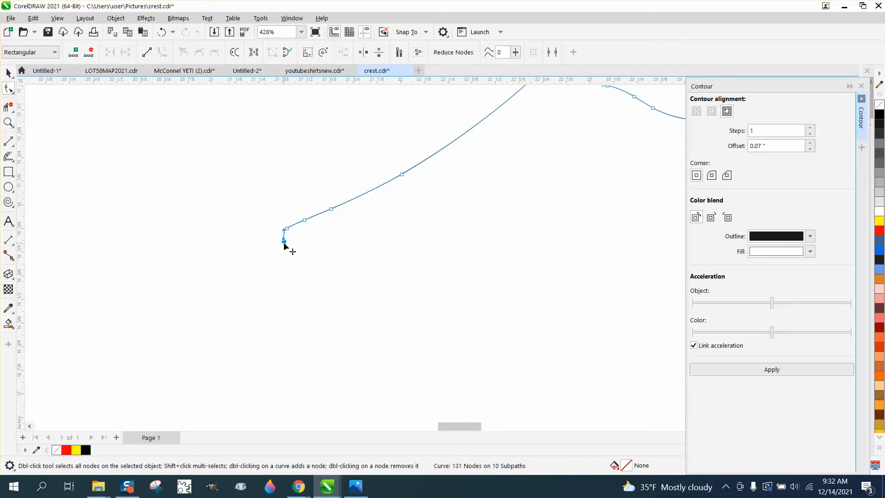
pyautogui.press('Delete')
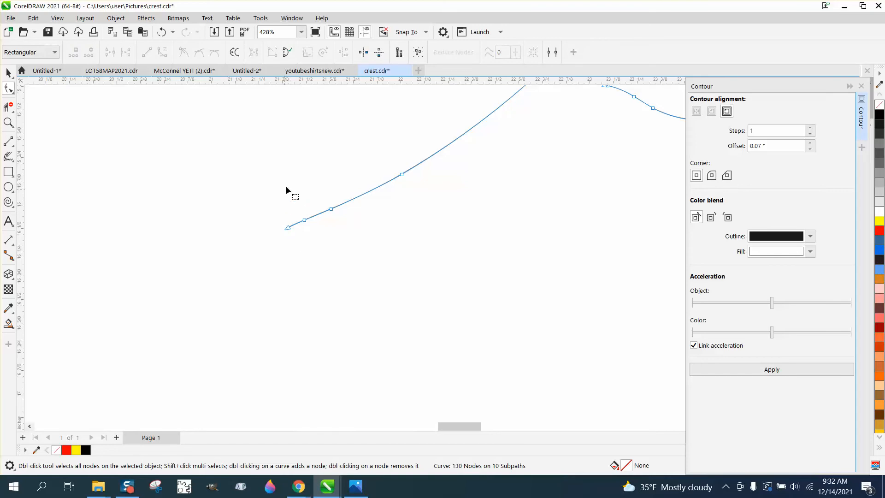
# Step: Delete the surplus nodes just above the stem's lower end and finish node editing on the branch
pyautogui.moveTo(291, 187); pyautogui.dragTo(393, 240)
pyautogui.press('Delete')
pyautogui.press('Delete')
pyautogui.scroll(-6, 432, 190)
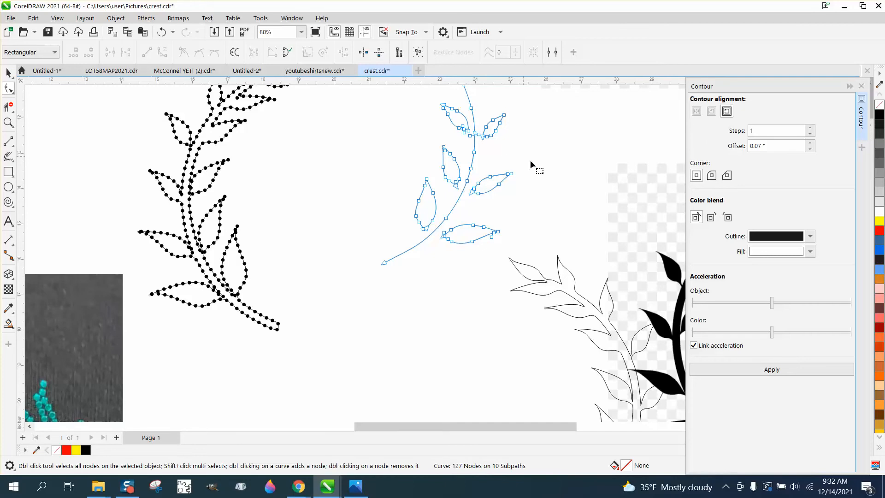
pyautogui.click(9, 73)
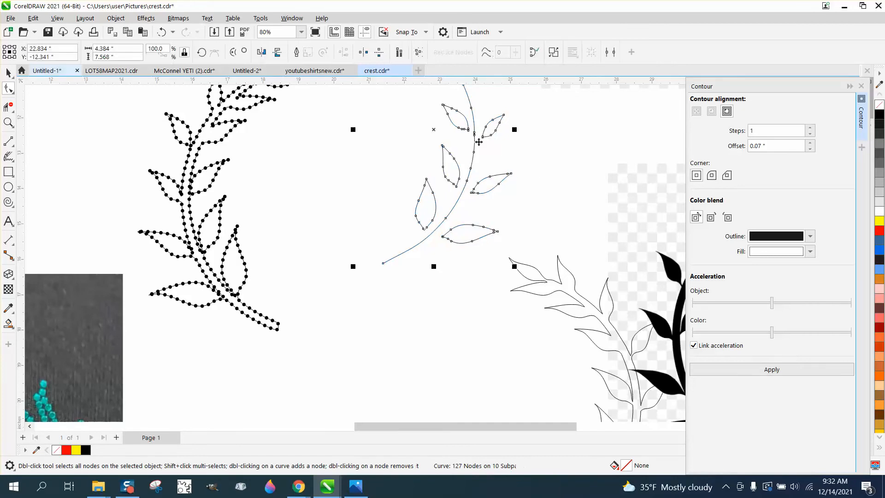
pyautogui.click(528, 149)
pyautogui.click(506, 176)
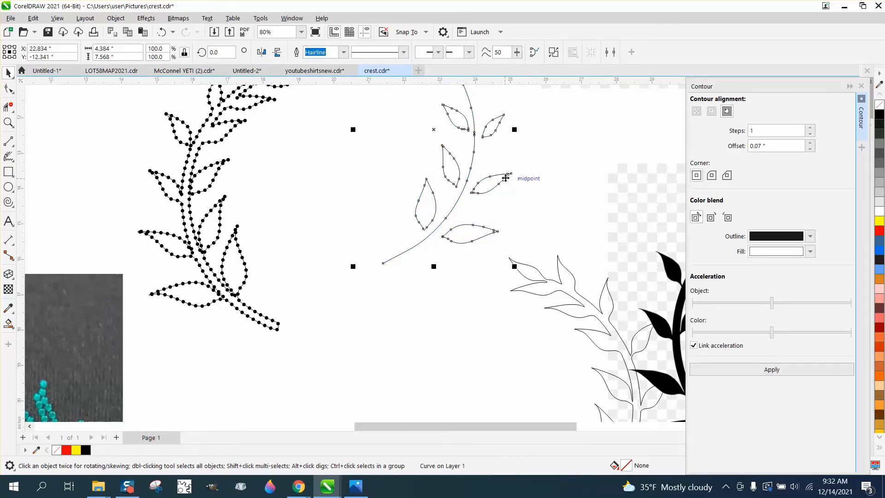
pyautogui.scroll(-2, 467, 202)
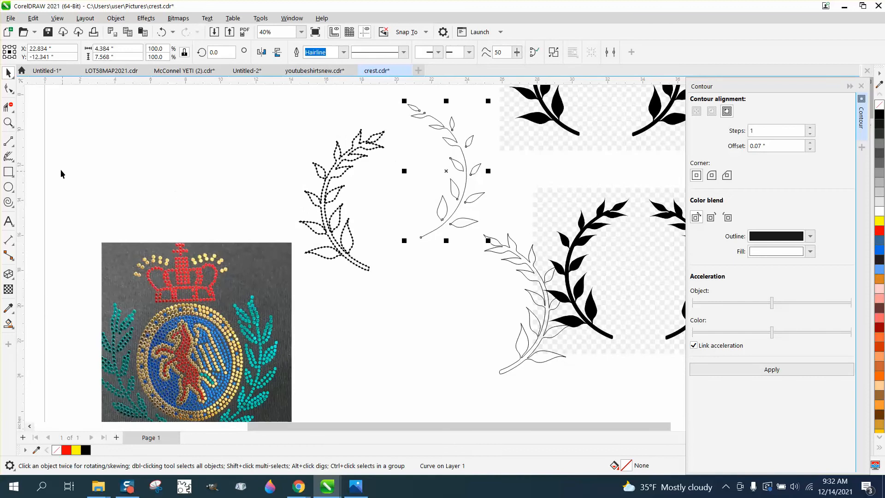
# Step: Draw a small circle beside the simplified branch, set its diameter to 0.1 inch, and fill it black without an outline
pyautogui.click(8, 122)
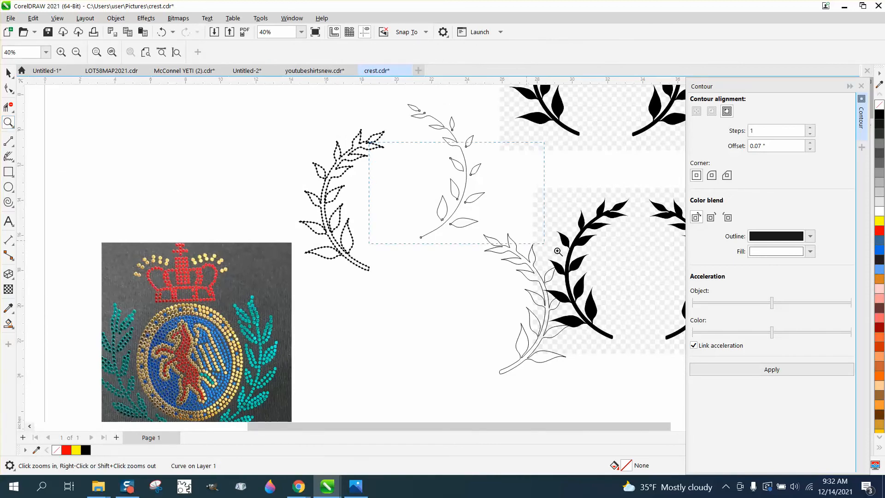
pyautogui.moveTo(369, 142); pyautogui.dragTo(558, 251)
pyautogui.click(8, 187)
pyautogui.moveTo(337, 185); pyautogui.dragTo(324, 192)
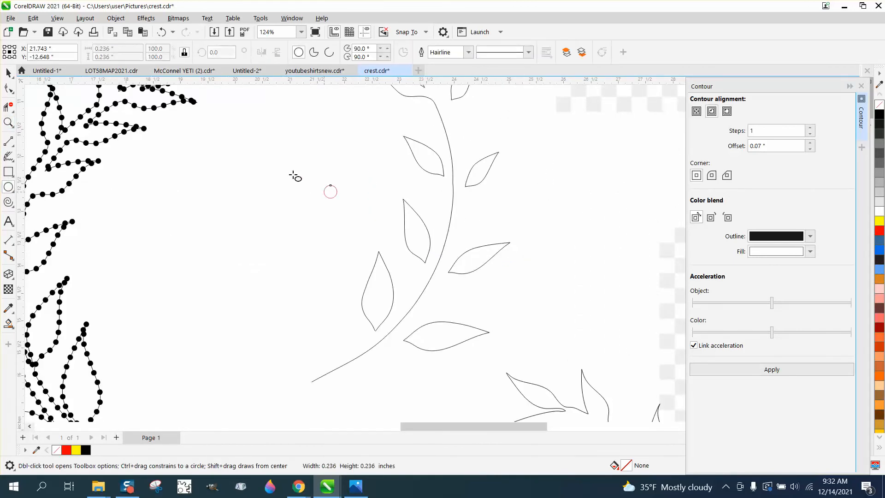
pyautogui.click(111, 49)
pyautogui.write('.')
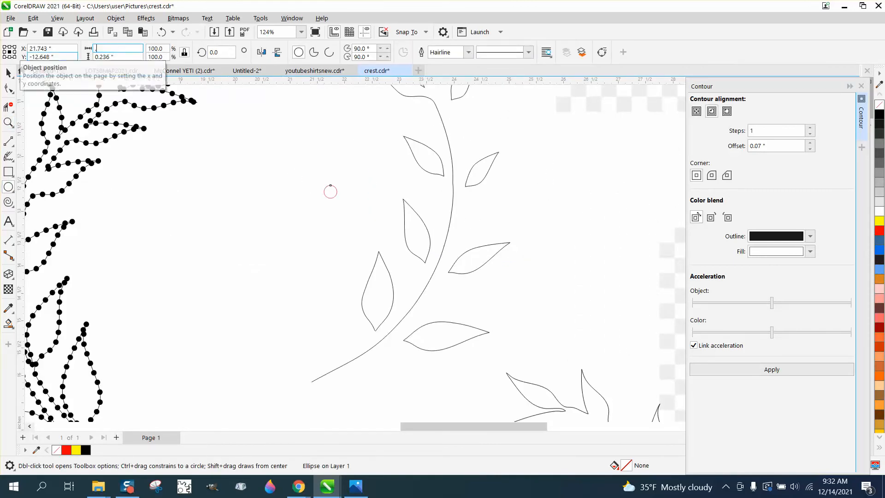
pyautogui.write('1')
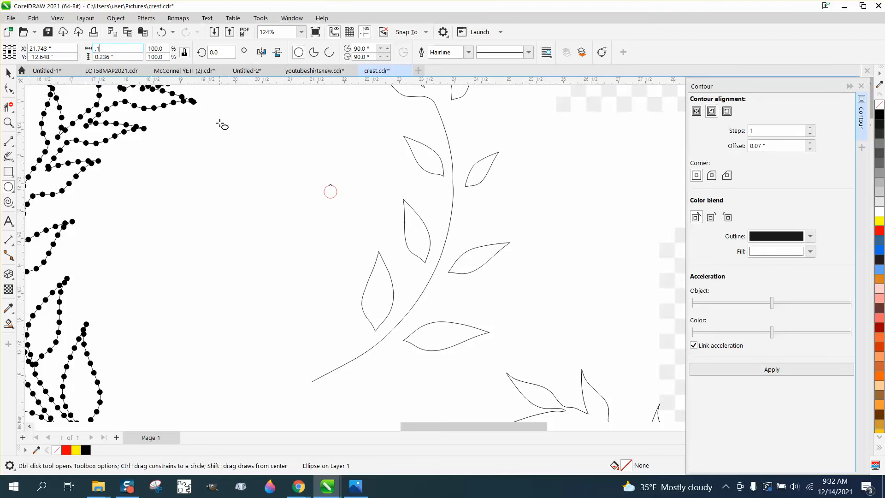
pyautogui.press('Return')
pyautogui.click(881, 114)
pyautogui.rightClick(880, 106)
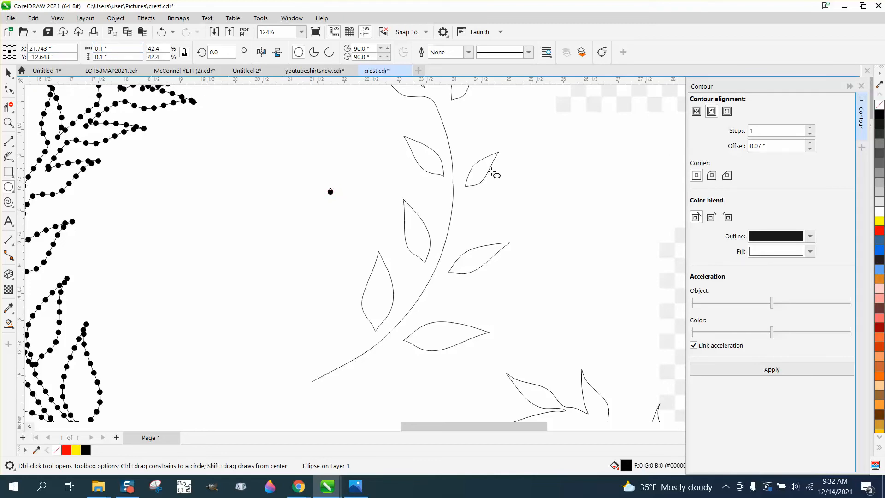
# Step: Duplicate the black circle about 0.4 inch to its right and select both circles
pyautogui.click(9, 73)
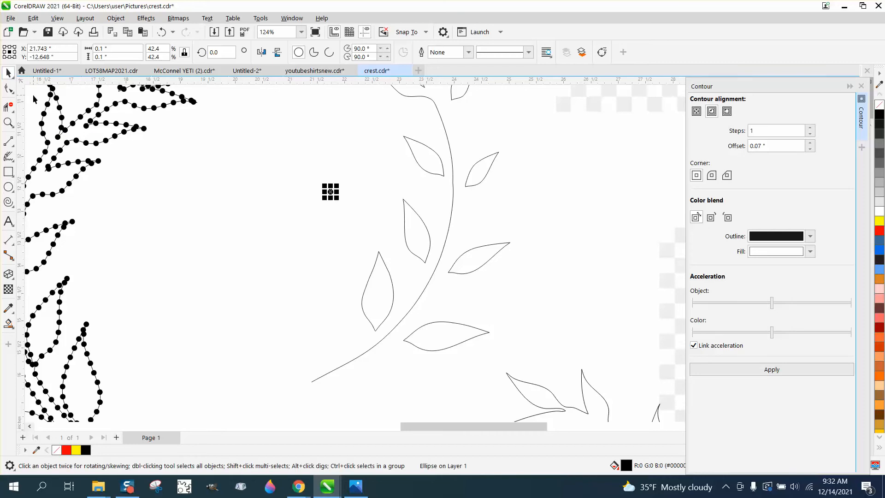
pyautogui.moveTo(330, 191); pyautogui.dragTo(352, 191)
pyautogui.moveTo(302, 174); pyautogui.dragTo(373, 211)
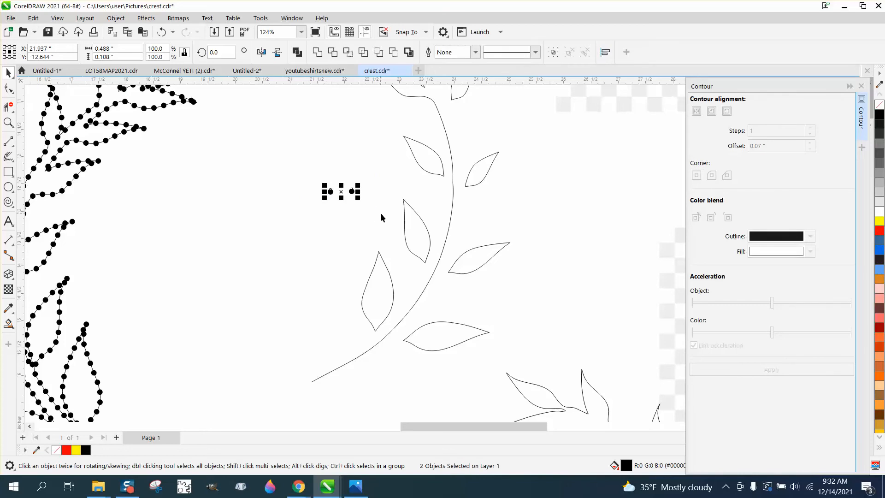
# Step: Blend the two selected black circles using 200 steps
pyautogui.click(860, 87)
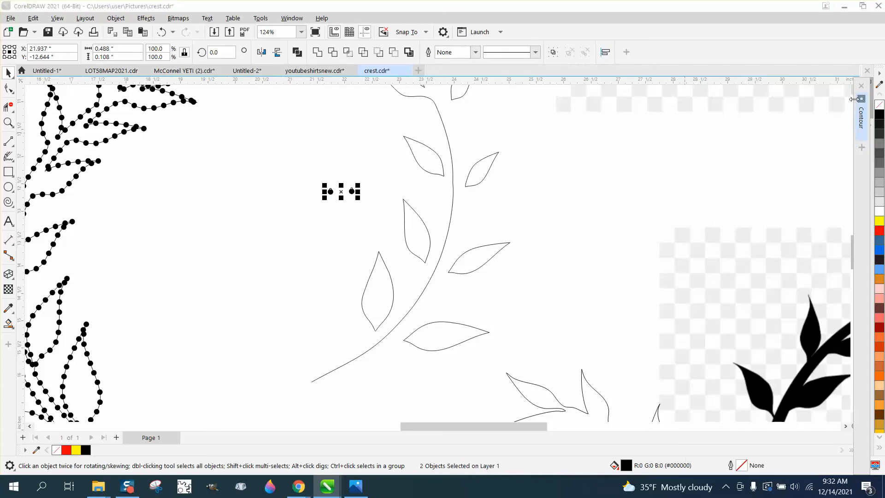
pyautogui.click(861, 87)
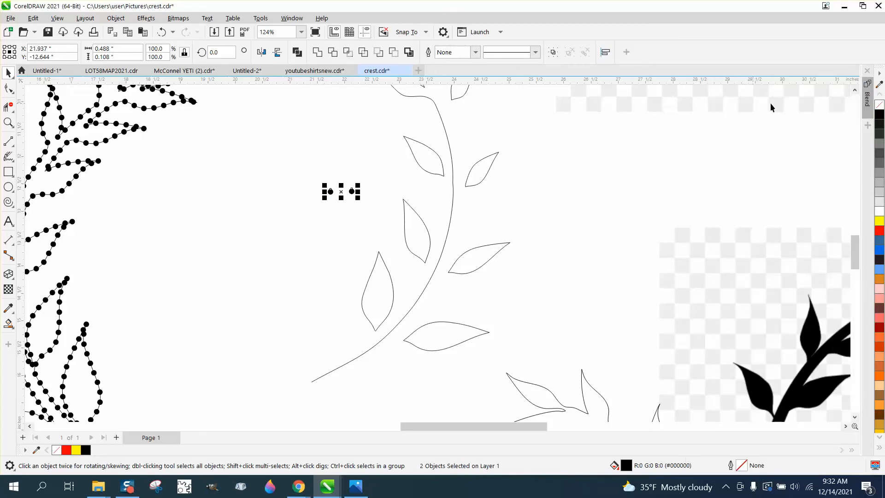
pyautogui.click(869, 106)
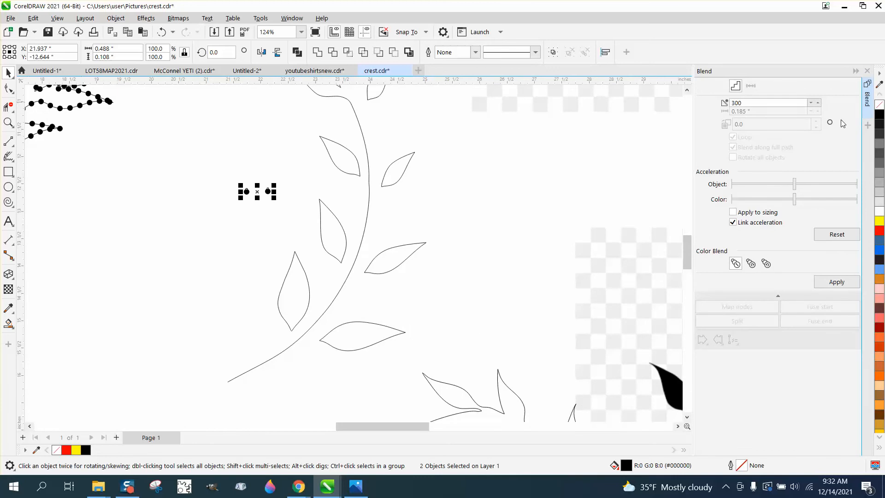
pyautogui.doubleClick(756, 102)
pyautogui.write('200')
pyautogui.click(837, 283)
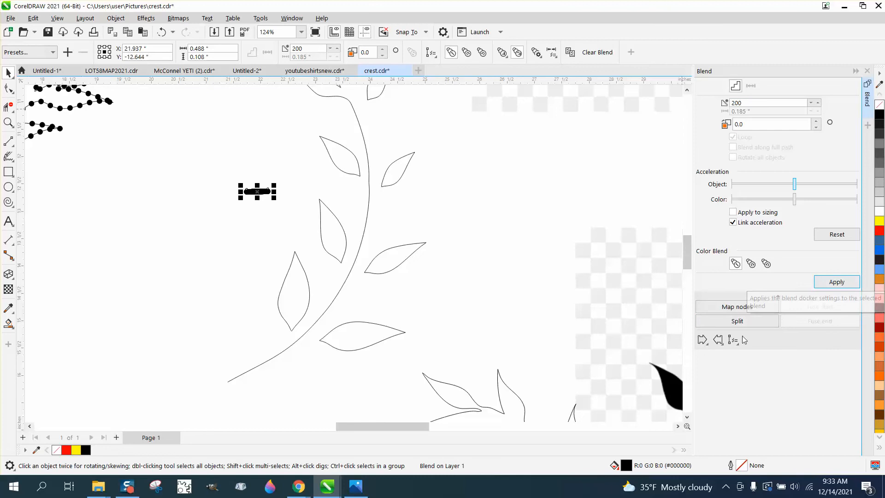
# Step: Attach the circle blend to the simplified right branch as its new path and spread it along the full path
pyautogui.click(746, 357)
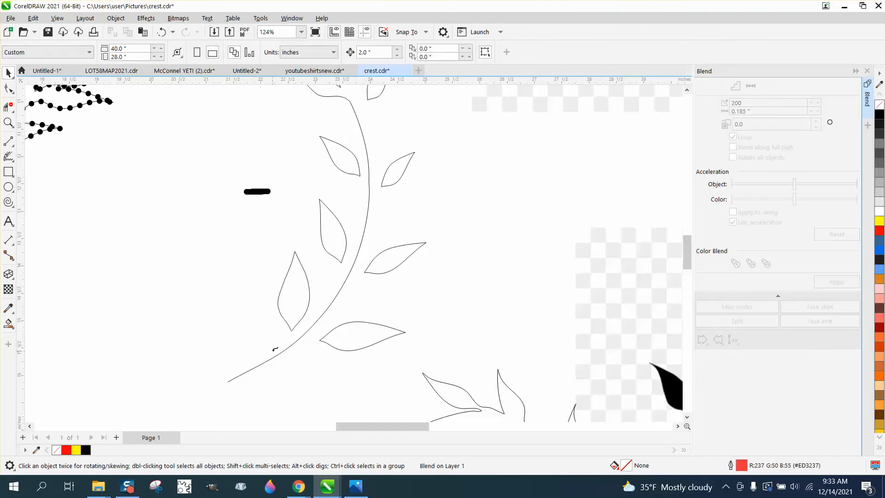
pyautogui.click(276, 354)
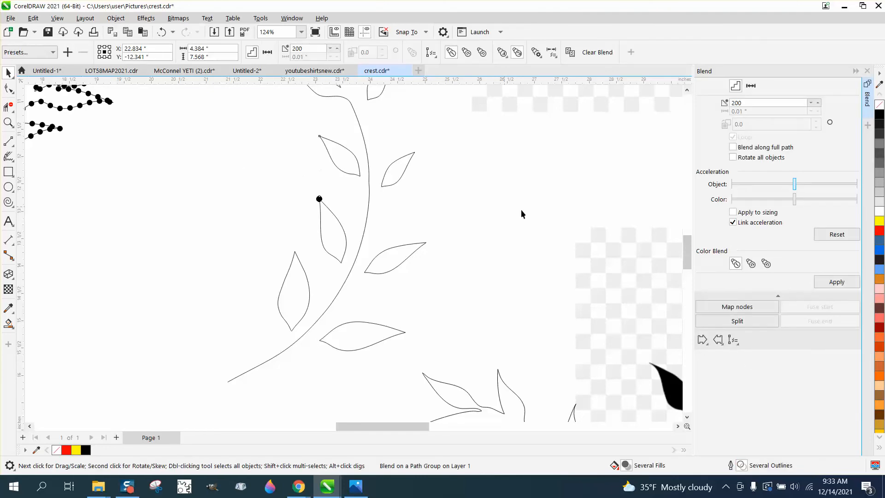
pyautogui.click(732, 147)
pyautogui.click(835, 284)
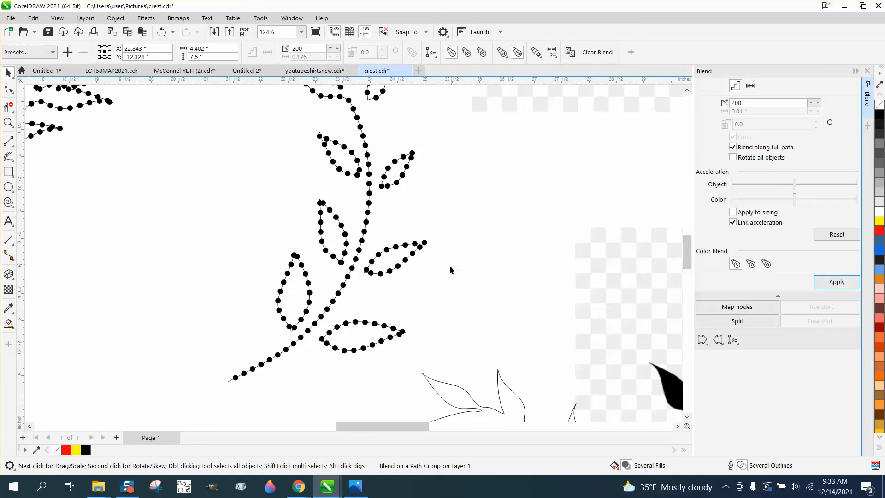
pyautogui.click(451, 244)
# Step: Break the right branch's blend apart to free the blended circles from the path, and deselect everything
pyautogui.scroll(-3, 452, 248)
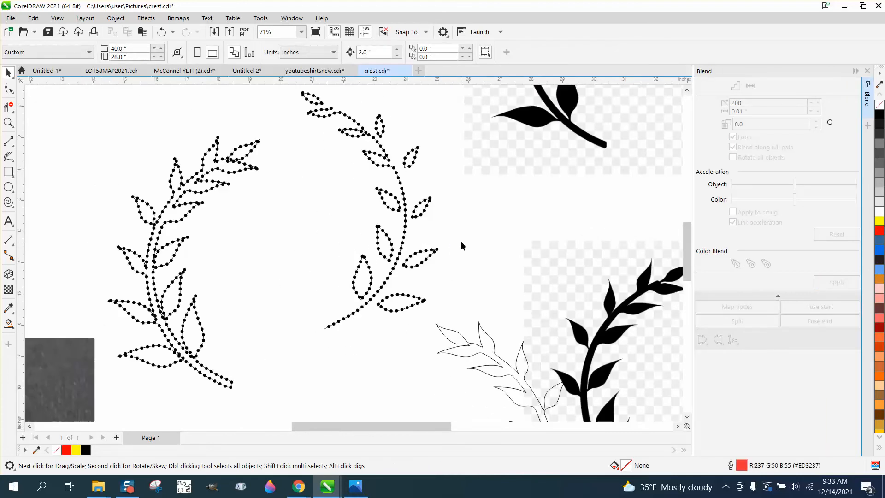
pyautogui.click(110, 22)
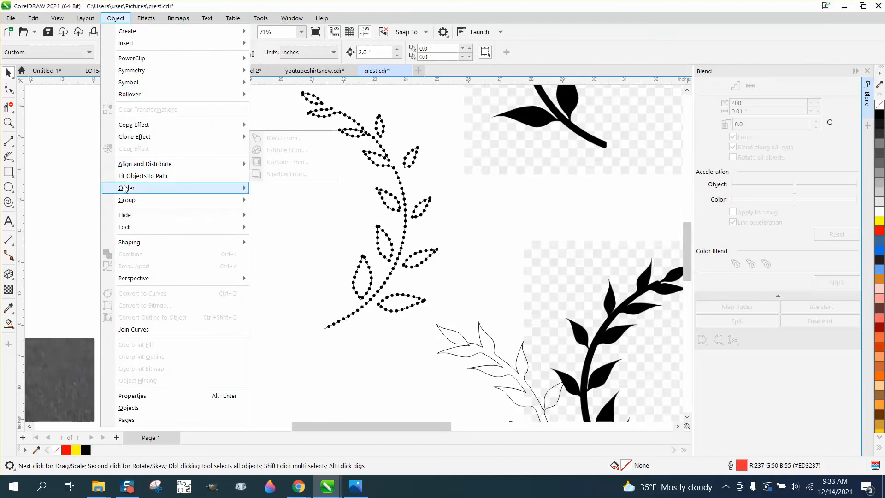
pyautogui.moveTo(139, 188)
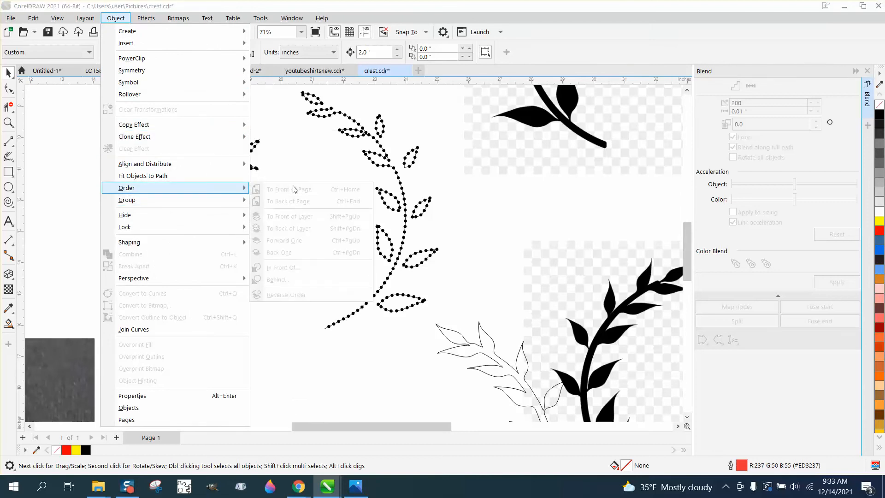
pyautogui.click(287, 147)
pyautogui.scroll(-1, 287, 139)
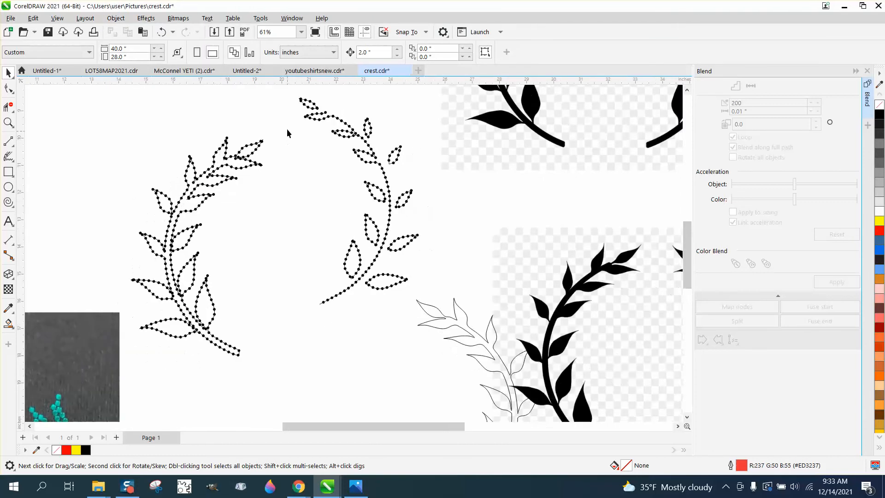
pyautogui.moveTo(279, 92); pyautogui.dragTo(420, 312)
pyautogui.click(116, 18)
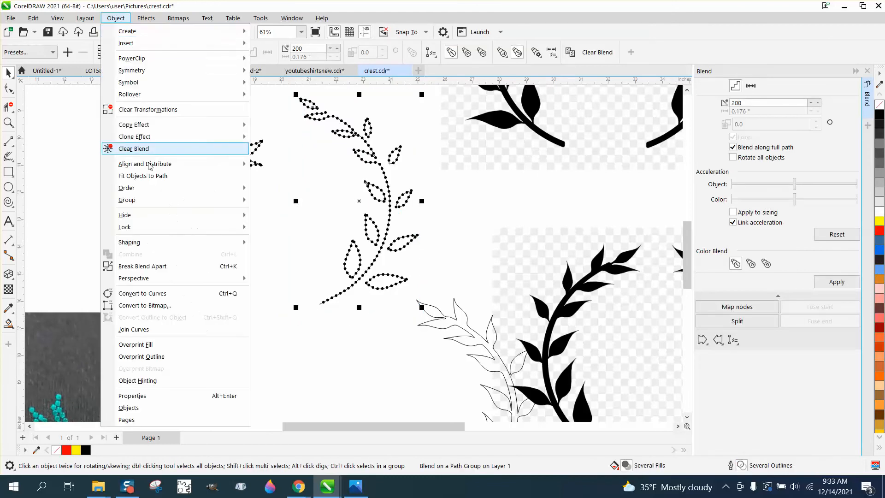
pyautogui.click(154, 267)
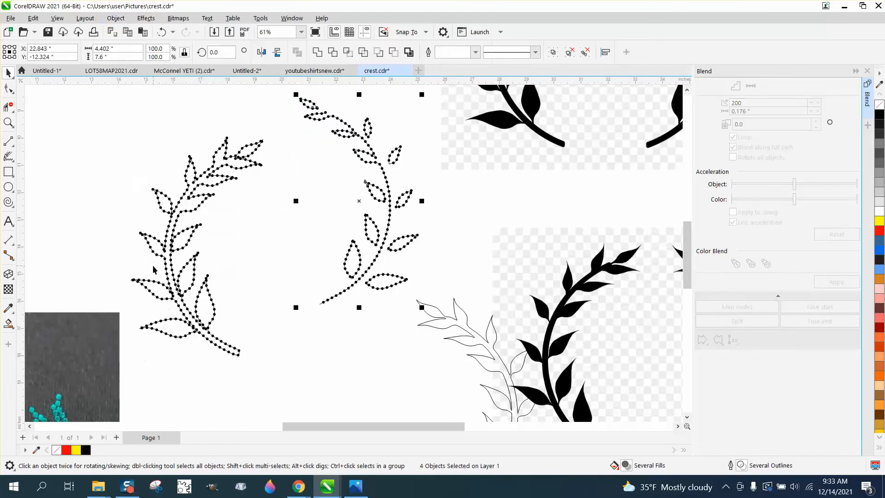
pyautogui.click(288, 249)
# Step: Select the right branch's hairline path and break the curve apart into separate leaf and stem outlines
pyautogui.click(395, 281)
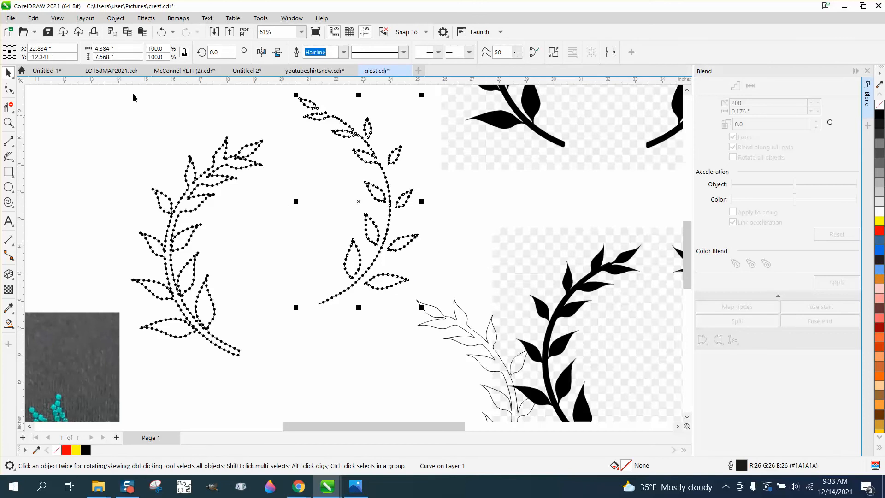
pyautogui.click(116, 18)
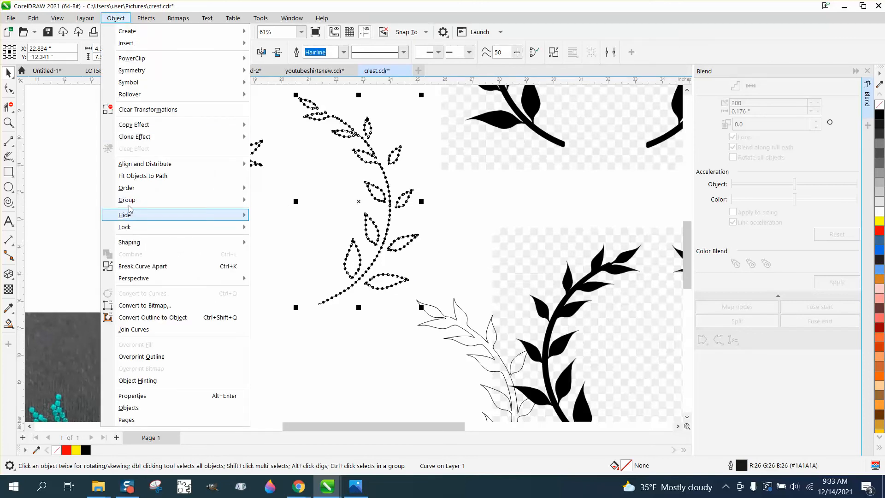
pyautogui.moveTo(133, 203)
pyautogui.click(143, 266)
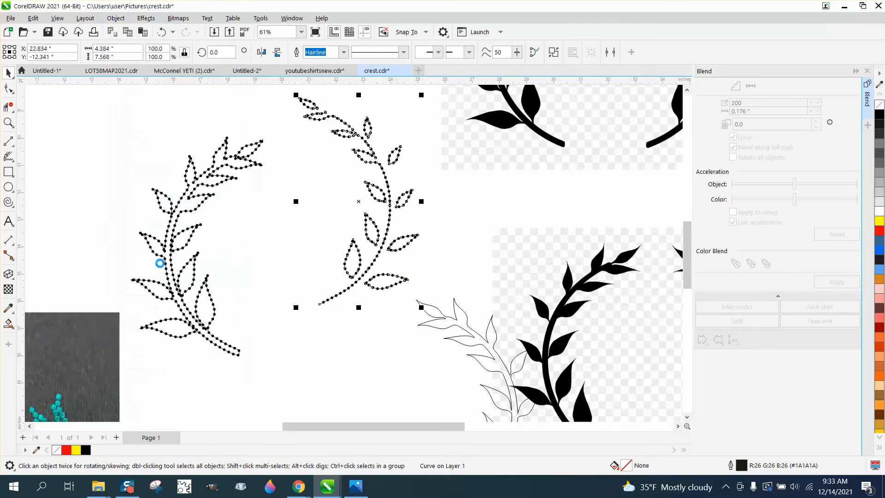
# Step: Select the group of blended circles on the right branch and ungroup it
pyautogui.click(388, 278)
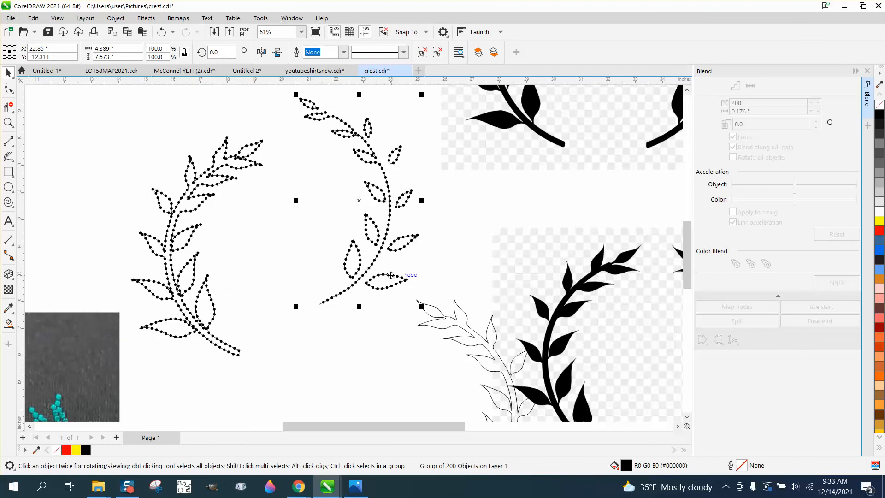
pyautogui.click(116, 18)
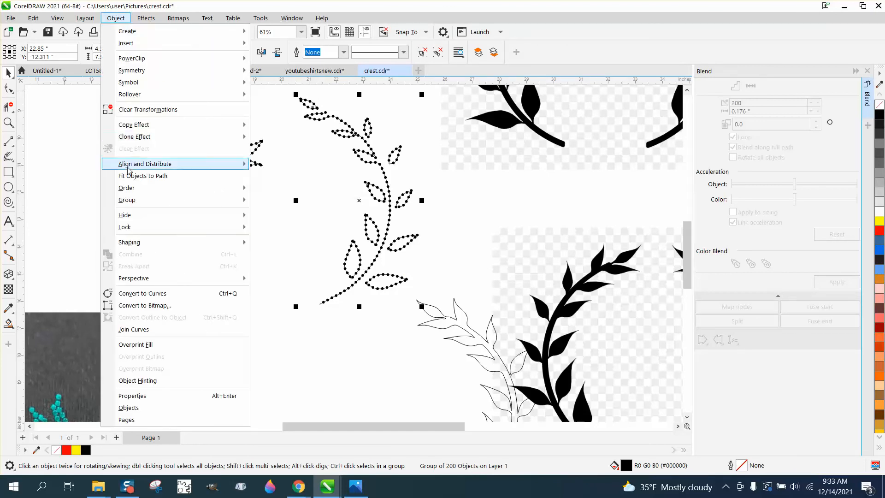
pyautogui.moveTo(240, 200)
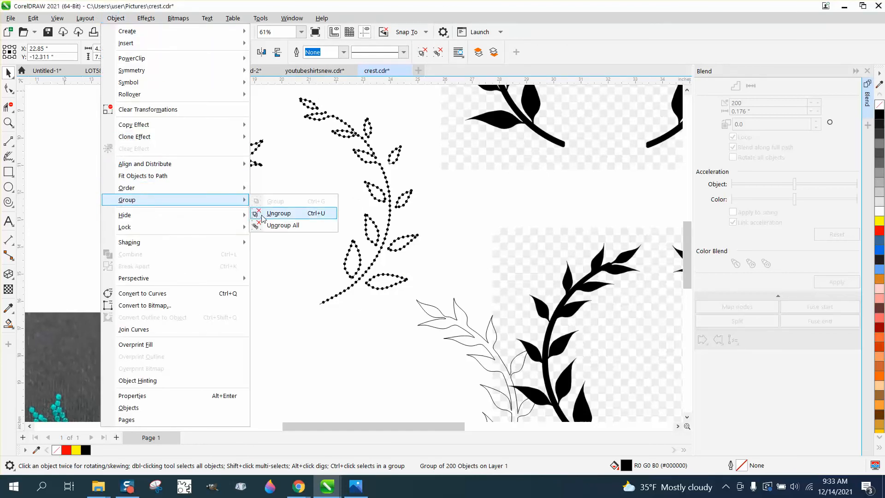
pyautogui.click(254, 216)
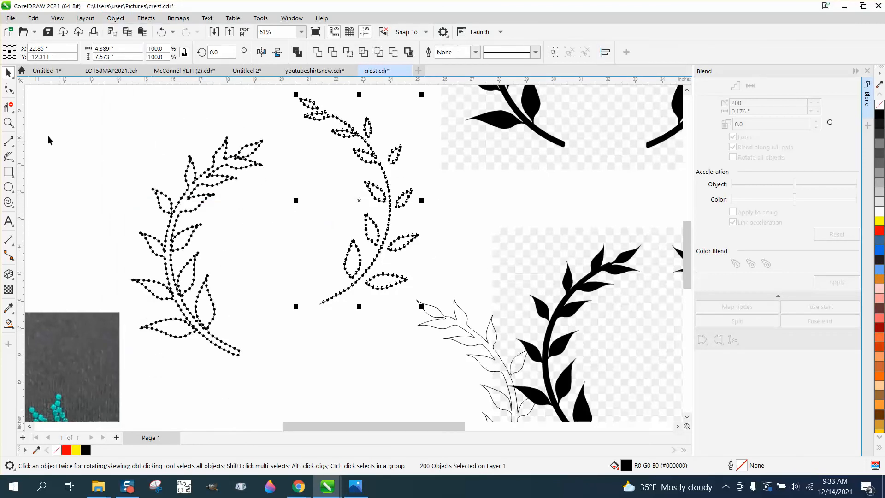
# Step: Copy the upper detached outer leaf with its circles and place the copy upright on the stem near the branch's upper tip
pyautogui.click(8, 122)
pyautogui.moveTo(341, 119); pyautogui.dragTo(483, 246)
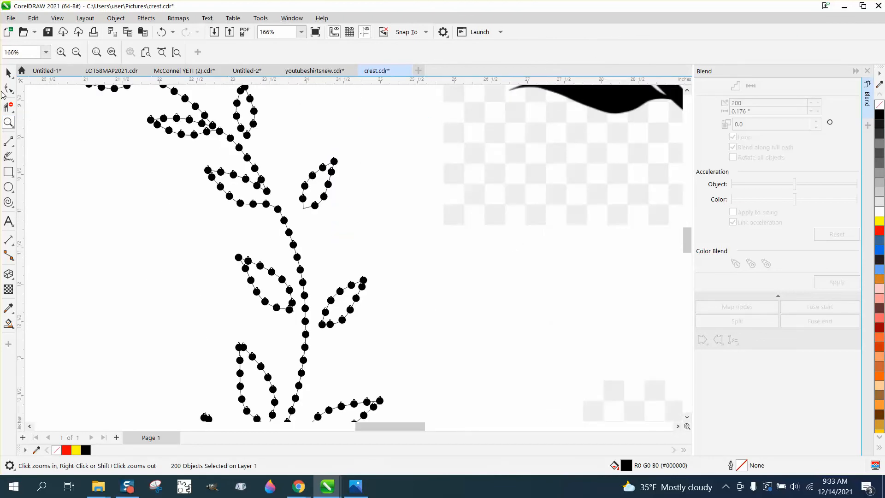
pyautogui.click(8, 73)
pyautogui.moveTo(364, 141); pyautogui.dragTo(291, 224)
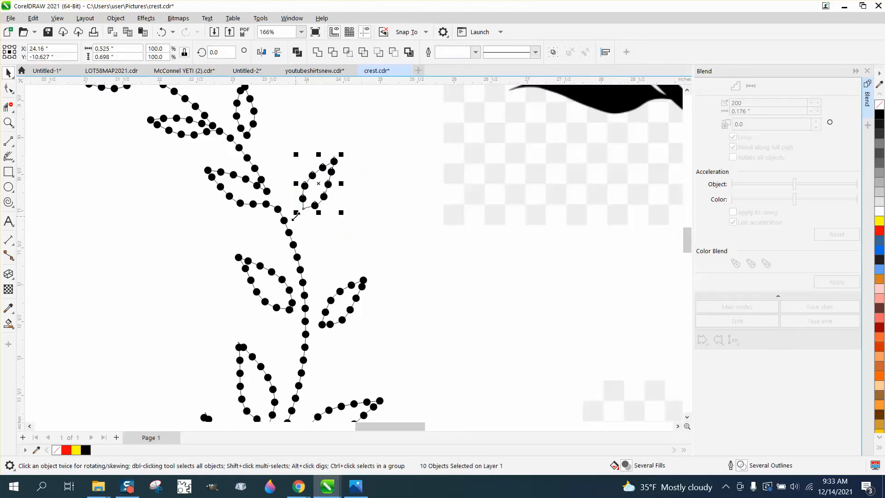
pyautogui.scroll(-2, 402, 217)
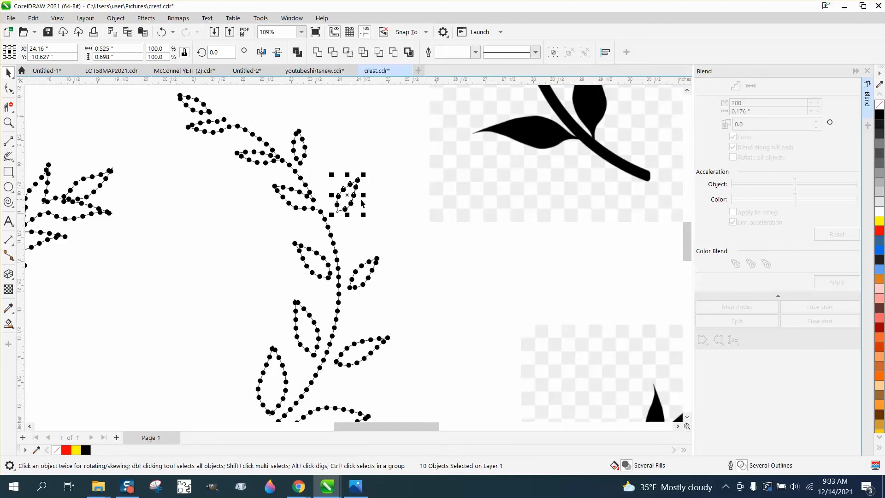
pyautogui.moveTo(336, 184); pyautogui.dragTo(261, 81)
pyautogui.click(257, 106)
pyautogui.click(348, 144)
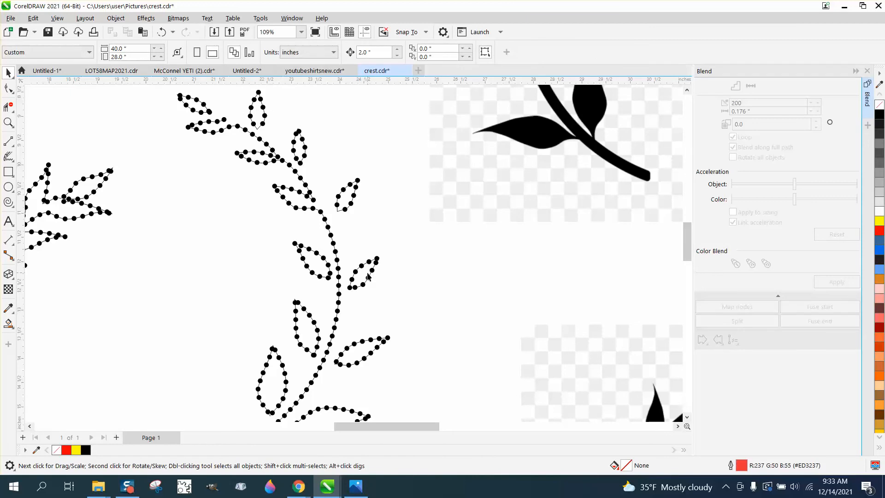
# Step: Clear the selection and set the nudge distance to 0.01 inch
pyautogui.click(351, 205)
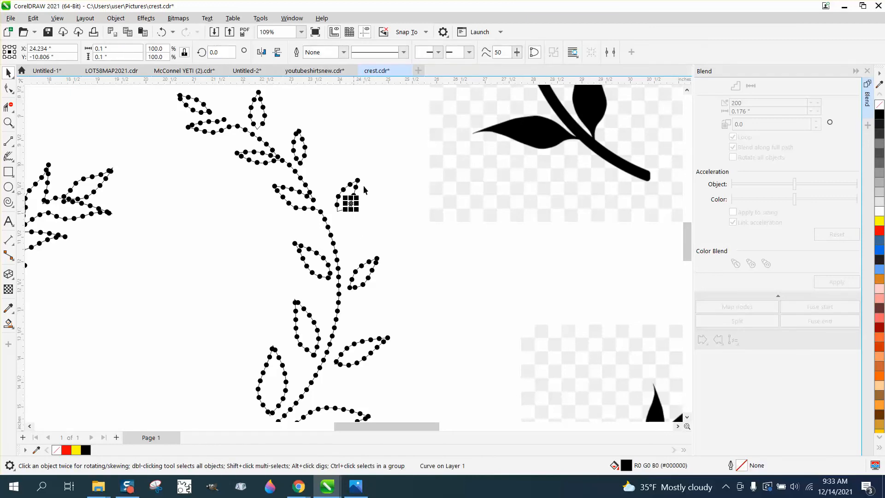
pyautogui.moveTo(376, 169); pyautogui.dragTo(375, 171)
pyautogui.moveTo(341, 211); pyautogui.dragTo(329, 225)
pyautogui.click(382, 155)
pyautogui.click(371, 52)
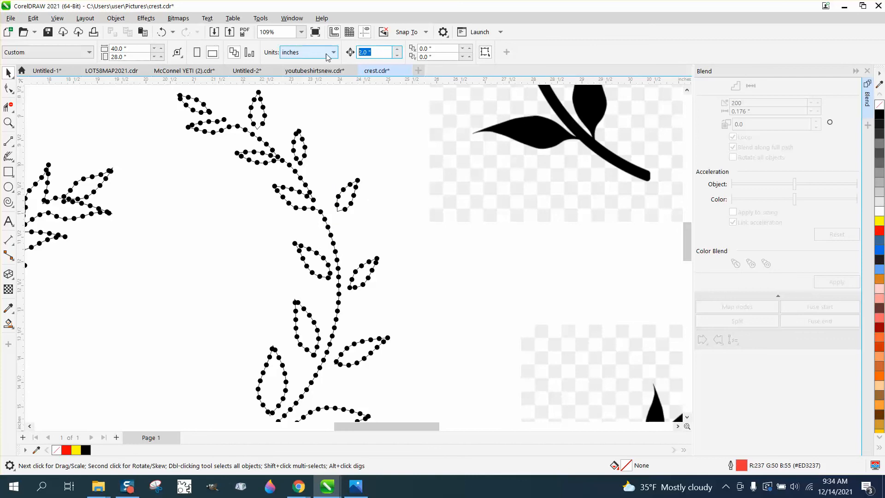
pyautogui.write('.01')
# Step: Select the upper detached outer leaf with its circles and nudge it about 0.22 inch left against the stem
pyautogui.moveTo(380, 173); pyautogui.dragTo(330, 222)
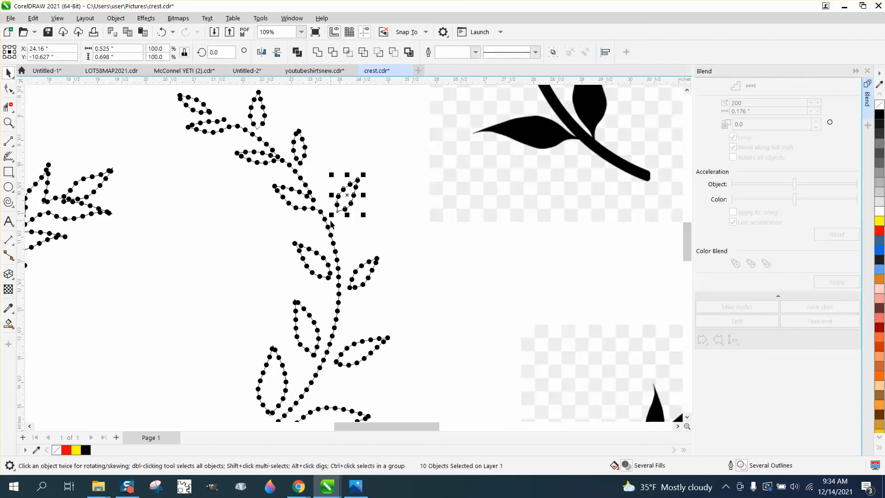
pyautogui.press('Left')
pyautogui.press('Left')
pyautogui.press('Left')
pyautogui.press('Left')
pyautogui.press('Left')
pyautogui.press('Left')
pyautogui.press('Left')
pyautogui.press('Left')
pyautogui.press('Left')
pyautogui.press('Left')
pyautogui.press('Left')
pyautogui.press('Left')
pyautogui.press('Left')
pyautogui.press('Left')
pyautogui.press('Left')
pyautogui.press('Left')
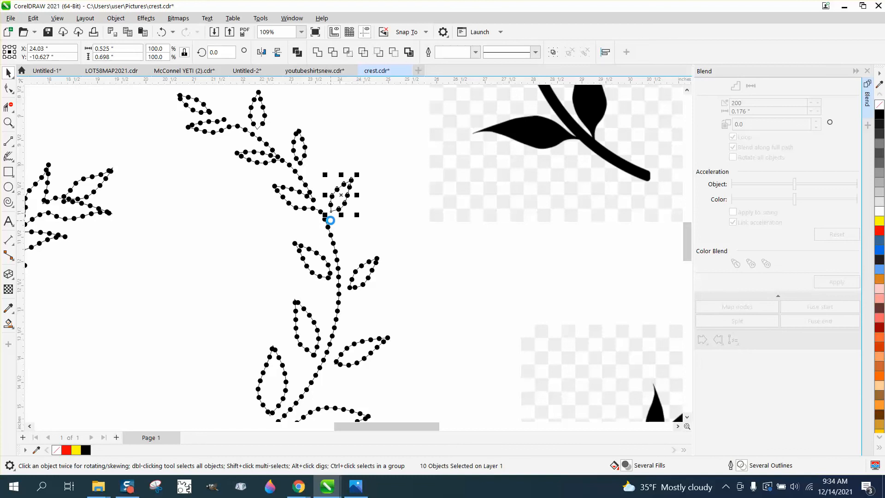
pyautogui.press('Left')
pyautogui.press('Left')
pyautogui.press('Left')
pyautogui.press('Left')
pyautogui.press('Left')
pyautogui.press('Left')
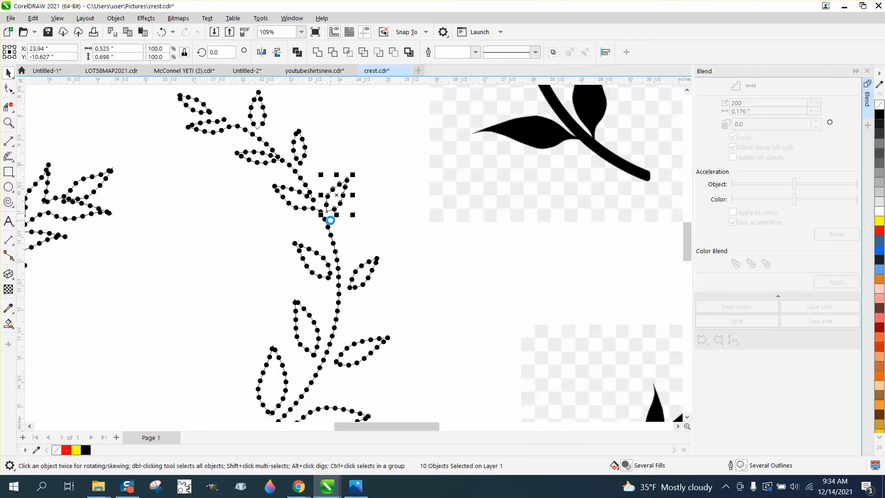
# Step: Select the middle outer leaf with its circles and nudge it left until it sits close to the stem
pyautogui.moveTo(389, 237); pyautogui.dragTo(342, 302)
pyautogui.press('Left')
pyautogui.press('Left')
pyautogui.press('Left')
pyautogui.press('Left')
pyautogui.press('Left')
pyautogui.press('Left')
pyautogui.press('Left')
pyautogui.press('Left')
pyautogui.press('Left')
pyautogui.press('Left')
pyautogui.press('Left')
pyautogui.press('Left')
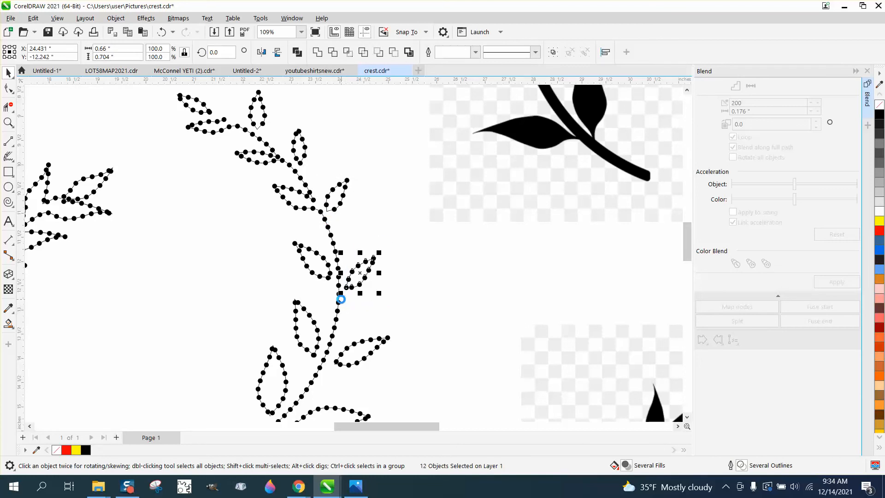
# Step: Select only the second outer leaf from the bottom with its circles using Freehand Pick, and nudge it about 0.15 inch left
pyautogui.moveTo(403, 330); pyautogui.dragTo(327, 385)
pyautogui.click(408, 378)
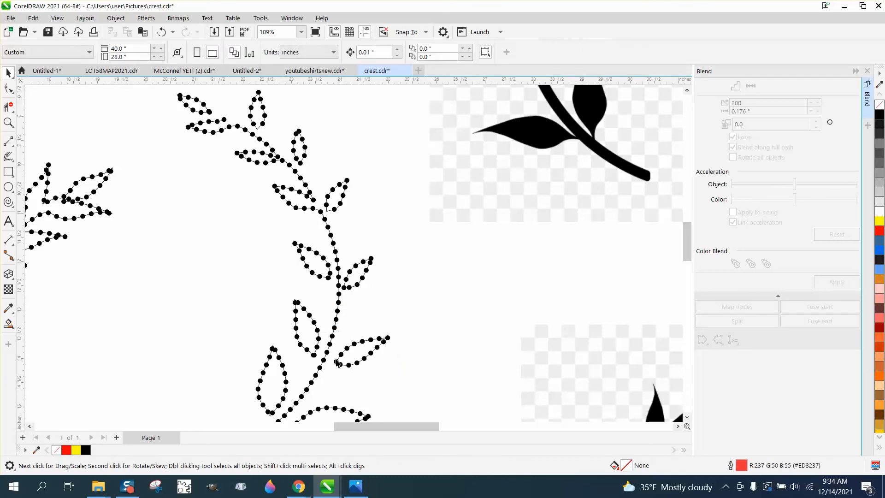
pyautogui.click(9, 122)
pyautogui.moveTo(267, 286); pyautogui.dragTo(444, 403)
pyautogui.click(9, 72)
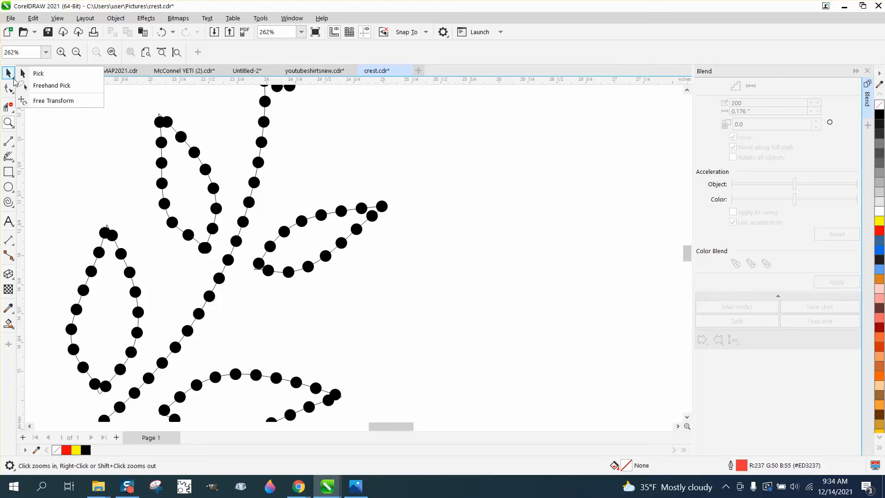
pyautogui.click(34, 87)
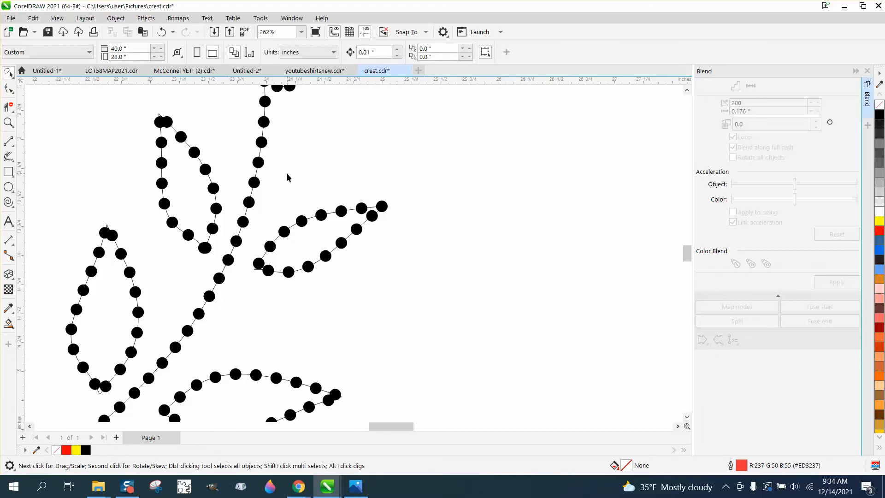
pyautogui.moveTo(287, 175)
pyautogui.mouseDown()
pyautogui.moveTo(241, 257)
pyautogui.moveTo(245, 296)
pyautogui.moveTo(396, 284)
pyautogui.moveTo(442, 218)
pyautogui.moveTo(354, 174)
pyautogui.mouseUp()
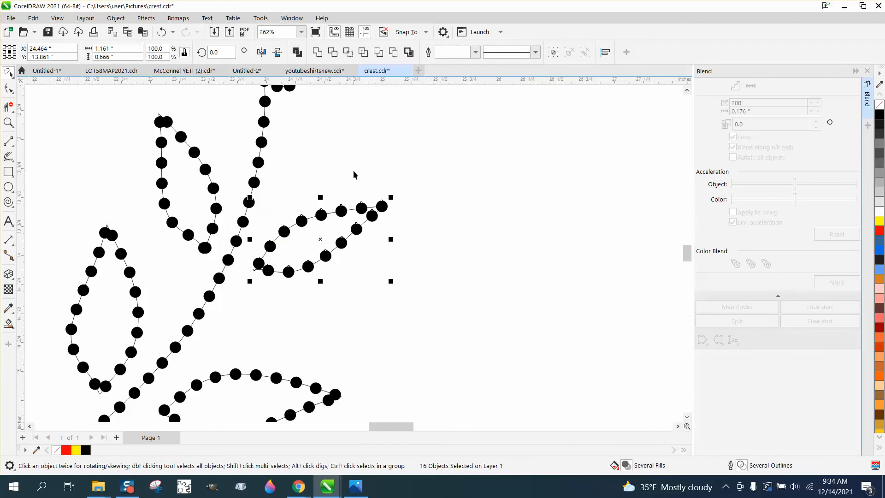
pyautogui.press('Left')
pyautogui.press('Left')
pyautogui.press('Left')
pyautogui.press('Left')
pyautogui.press('Left')
pyautogui.press('Left')
pyautogui.press('Left')
pyautogui.press('Left')
pyautogui.press('Left')
pyautogui.press('Left')
pyautogui.press('Left')
pyautogui.press('Left')
pyautogui.press('Left')
pyautogui.press('Left')
pyautogui.press('Left')
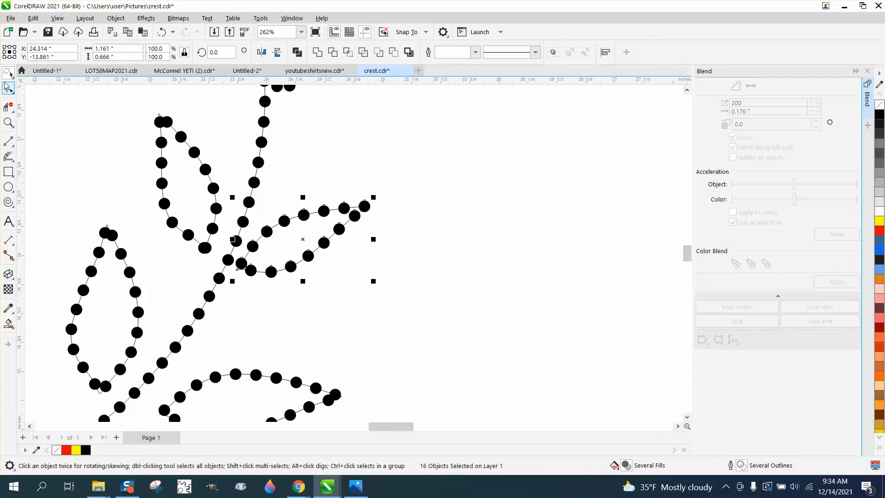
# Step: Select the lower circle beside the base of the second outer leaf from the bottom and move it about 0.05 inch right along the outline
pyautogui.click(12, 79)
pyautogui.click(32, 75)
pyautogui.click(232, 269)
pyautogui.click(251, 271)
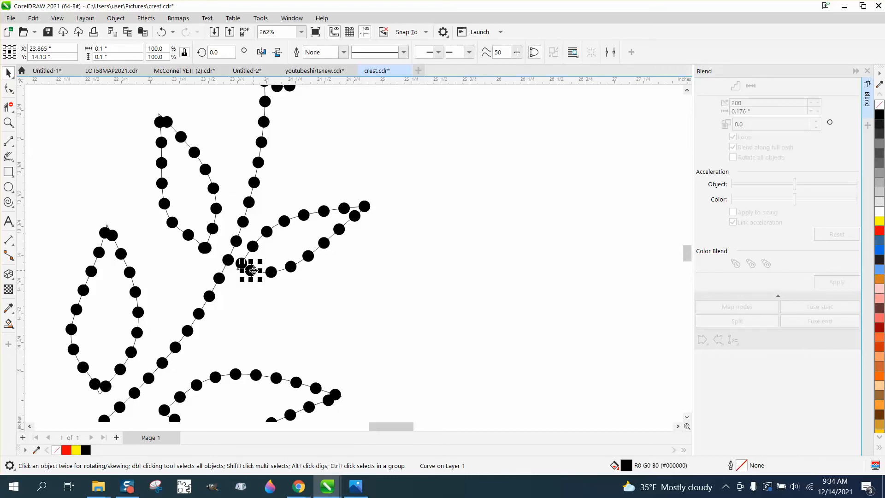
pyautogui.moveTo(256, 272); pyautogui.dragTo(257, 272)
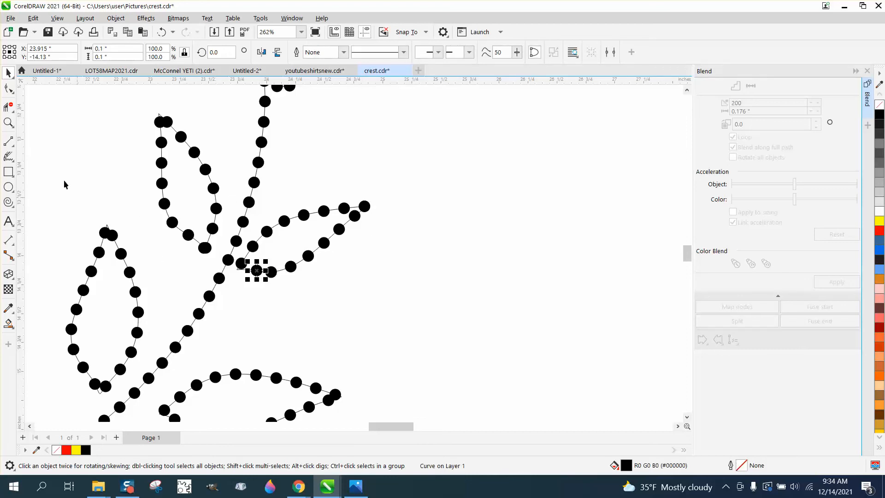
# Step: Nudge that leaf's base circle 0.02 inch down and 0.01 inch left, and its neighbouring lower circle 0.02 inch left to even the spacing
pyautogui.click(7, 120)
pyautogui.moveTo(200, 232); pyautogui.dragTo(358, 324)
pyautogui.click(8, 72)
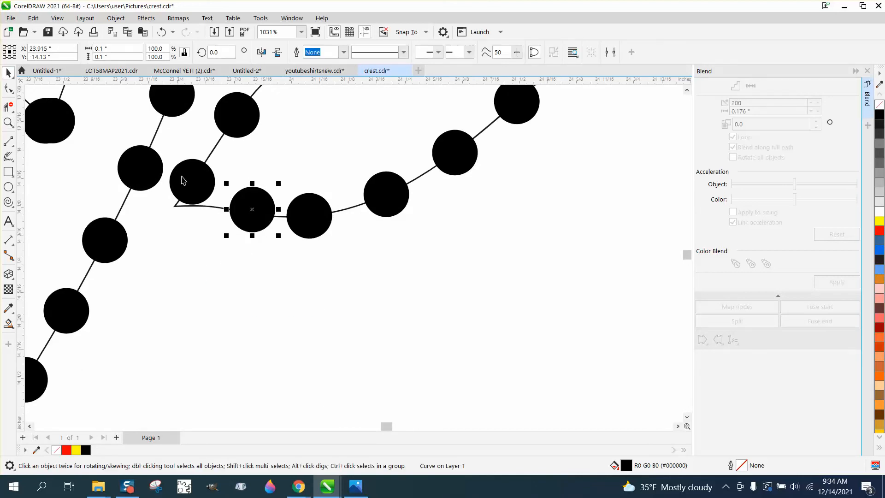
pyautogui.click(185, 178)
pyautogui.press('Down')
pyautogui.press('Down')
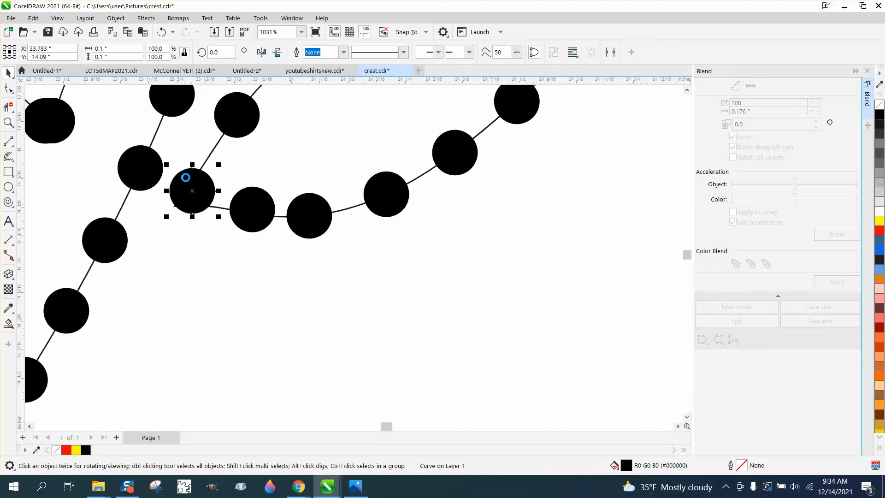
pyautogui.press('Left')
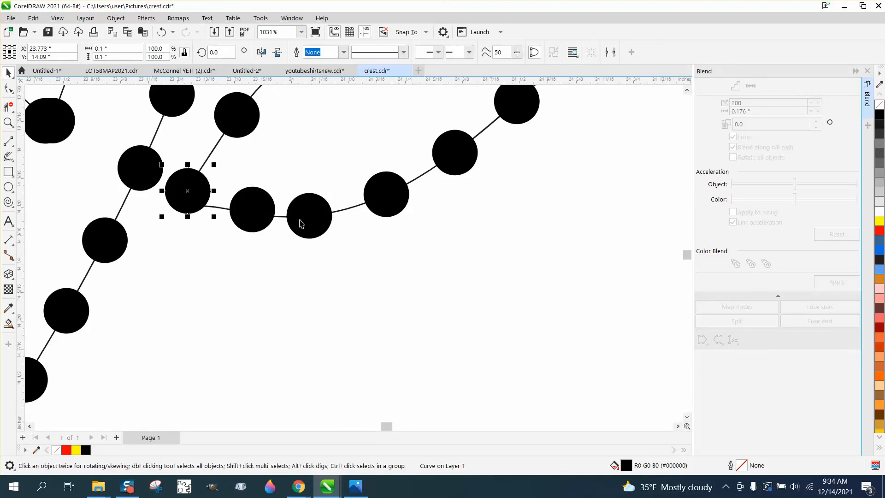
pyautogui.click(248, 212)
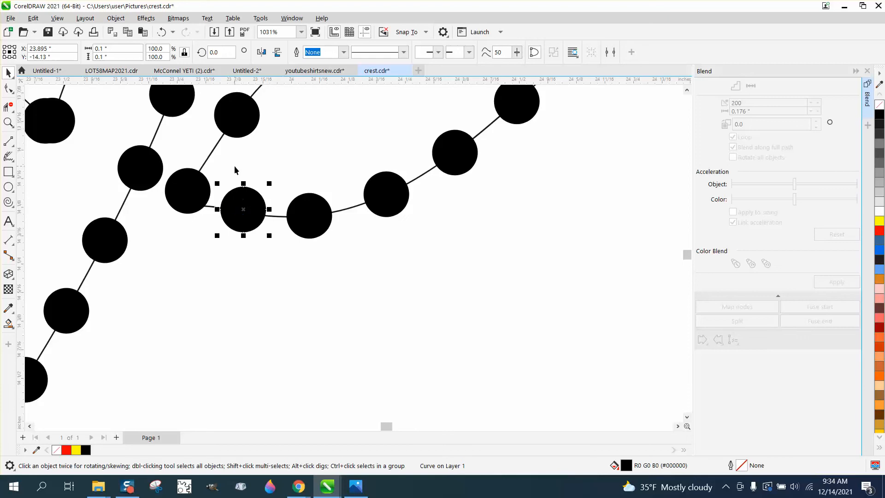
# Step: Examine how the teal rhinestone leaves are filled in the crest photo and compare them with the dotted branches
pyautogui.scroll(-2, 234, 171)
pyautogui.scroll(-2, 459, 212)
pyautogui.scroll(-6, 399, 199)
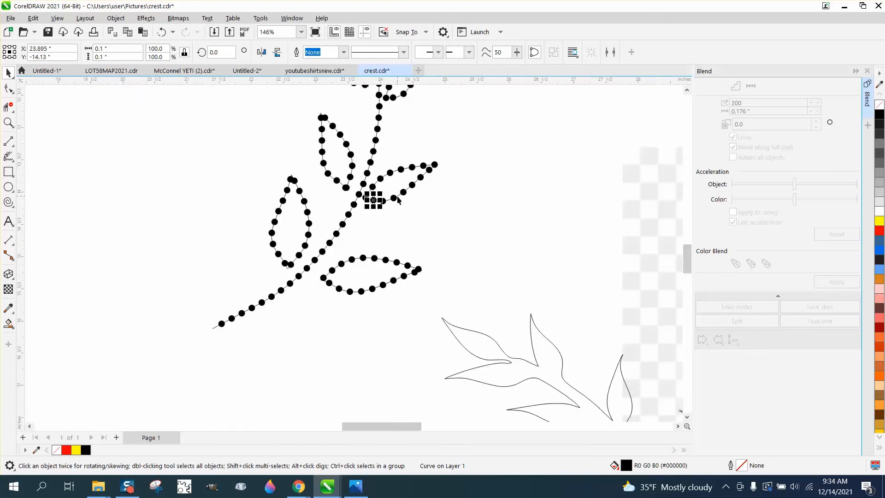
pyautogui.scroll(-2, 411, 215)
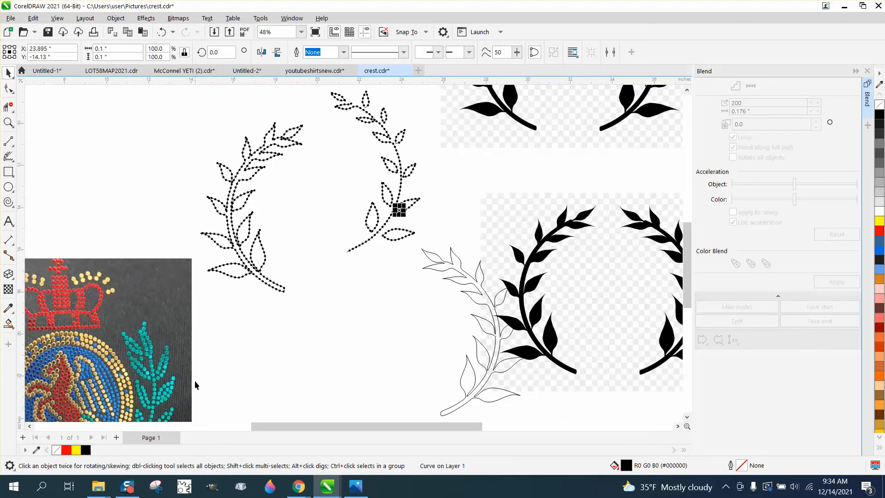
pyautogui.click(8, 122)
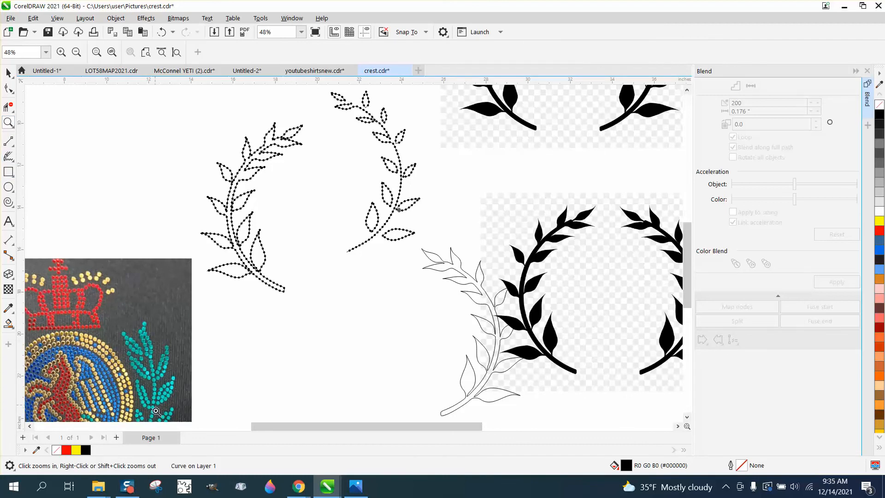
pyautogui.moveTo(156, 376); pyautogui.dragTo(196, 400)
pyautogui.scroll(-15, 206, 353)
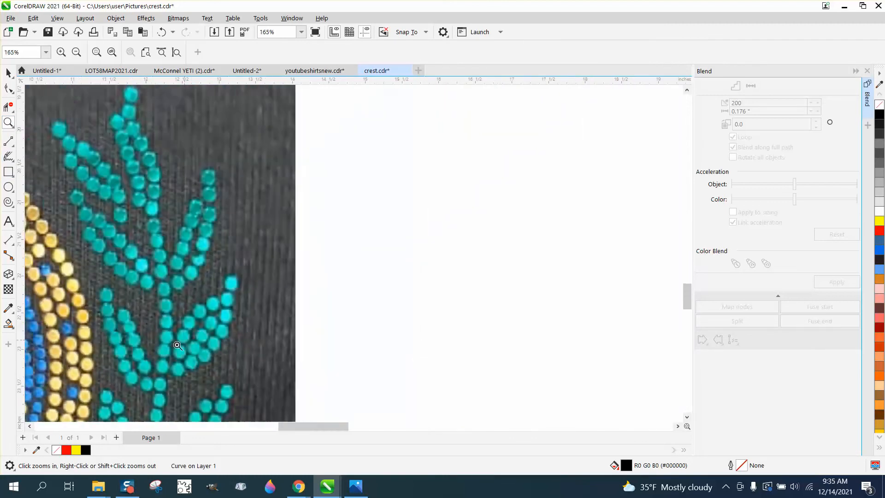
pyautogui.scroll(-3, 254, 413)
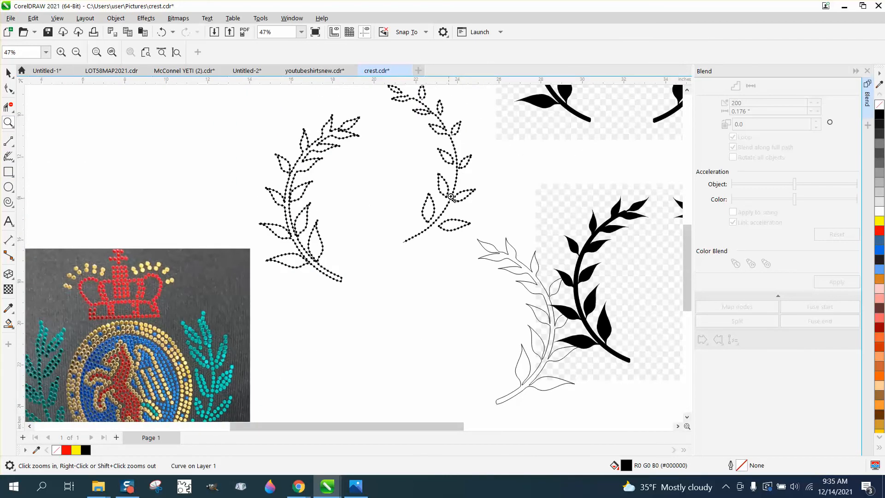
# Step: Shift the circle below the tip of the third outer leaf from the bottom along the outline, and place three circle copies inside the leaf
pyautogui.moveTo(513, 186); pyautogui.dragTo(512, 185)
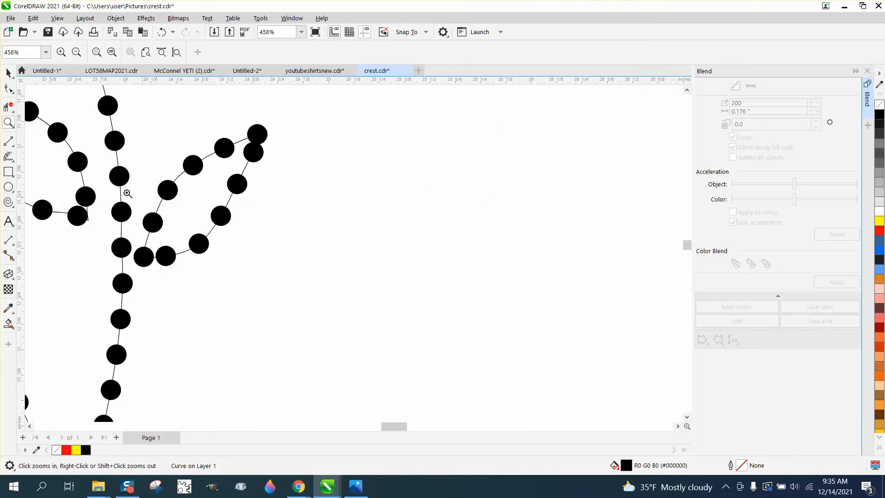
pyautogui.click(8, 72)
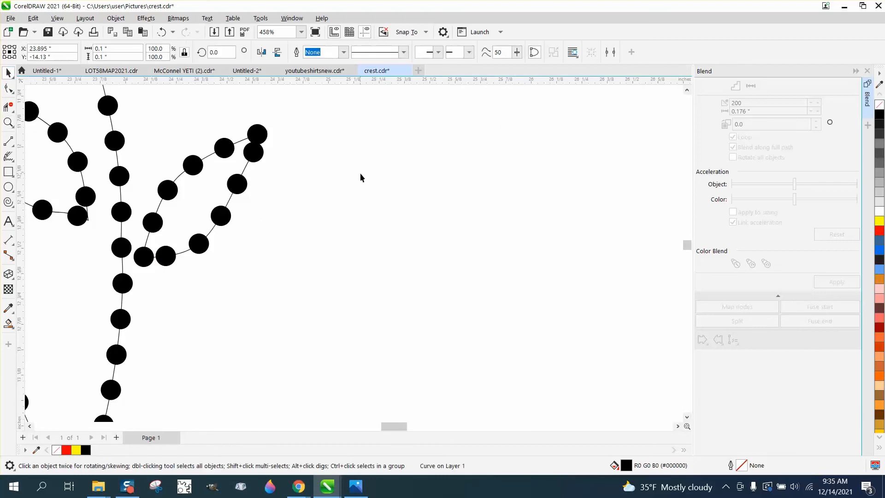
pyautogui.click(251, 158)
pyautogui.press('F10')
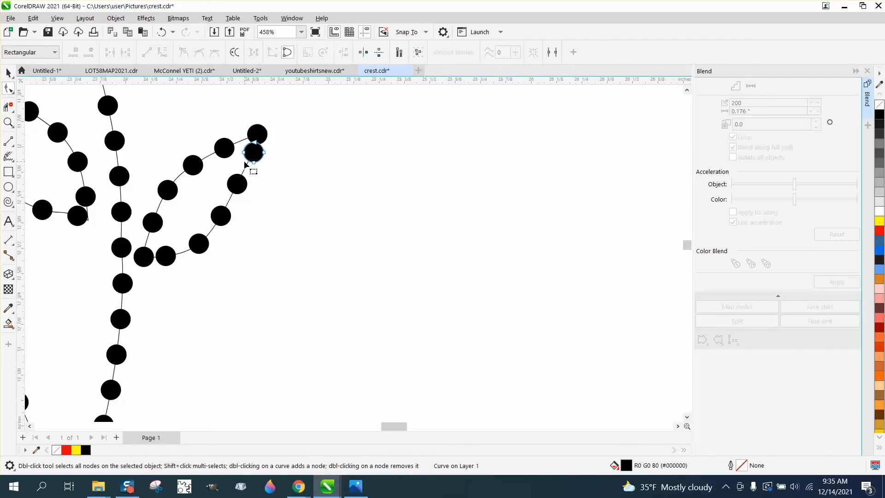
pyautogui.click(8, 72)
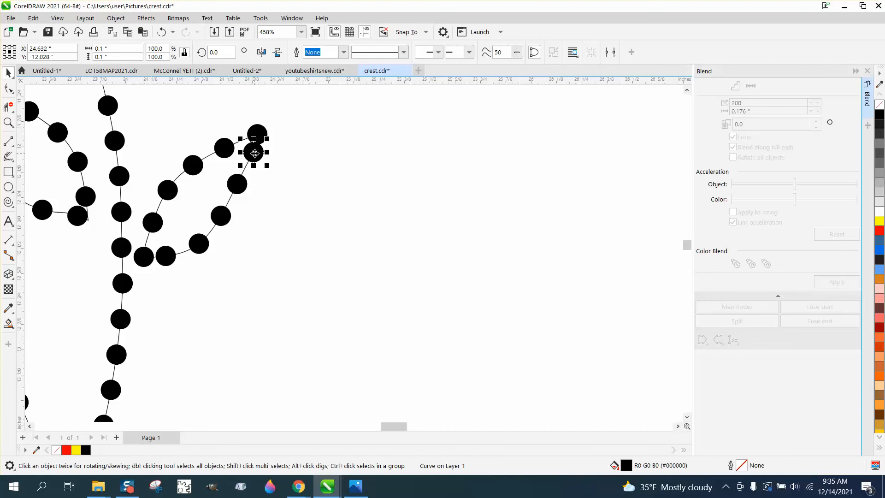
pyautogui.moveTo(255, 153); pyautogui.dragTo(181, 229)
pyautogui.rightClick(196, 204)
pyautogui.rightClick(182, 229)
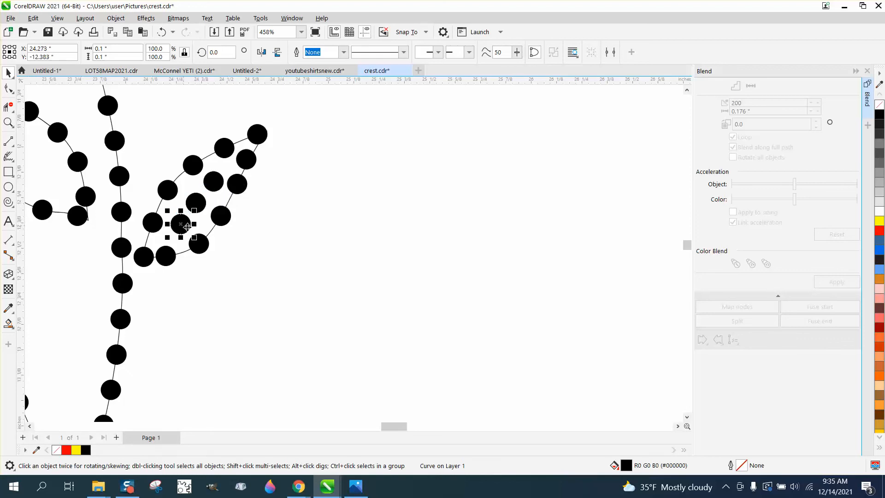
pyautogui.click(264, 237)
# Step: Review the whole wreath layout, and examine the crown and gold border stones in the crest photo
pyautogui.scroll(-8, 268, 248)
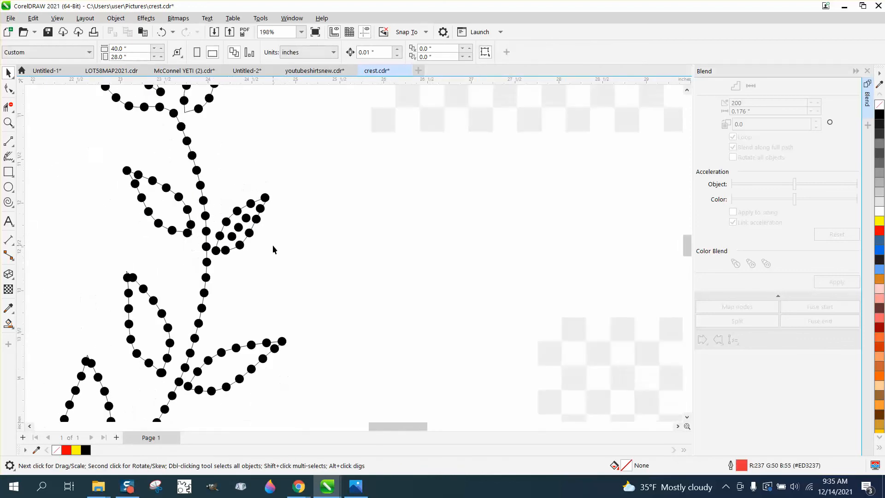
pyautogui.scroll(-7, 276, 251)
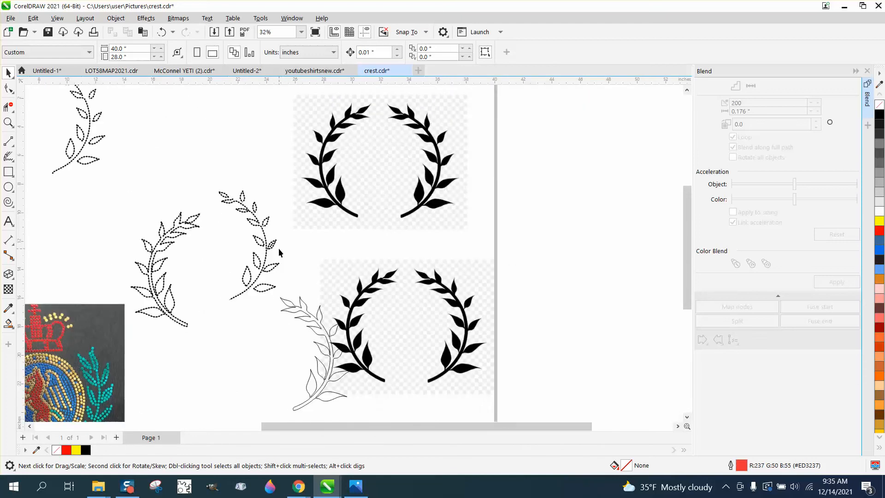
pyautogui.click(8, 122)
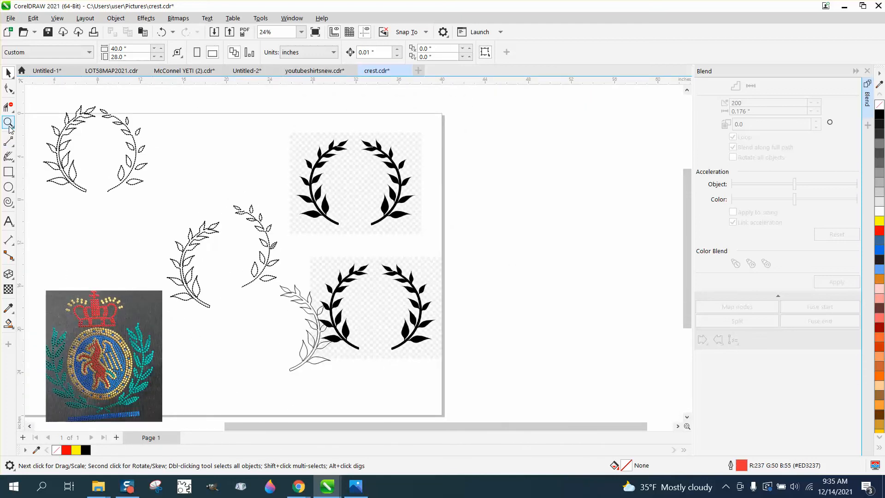
pyautogui.moveTo(90, 284); pyautogui.dragTo(202, 364)
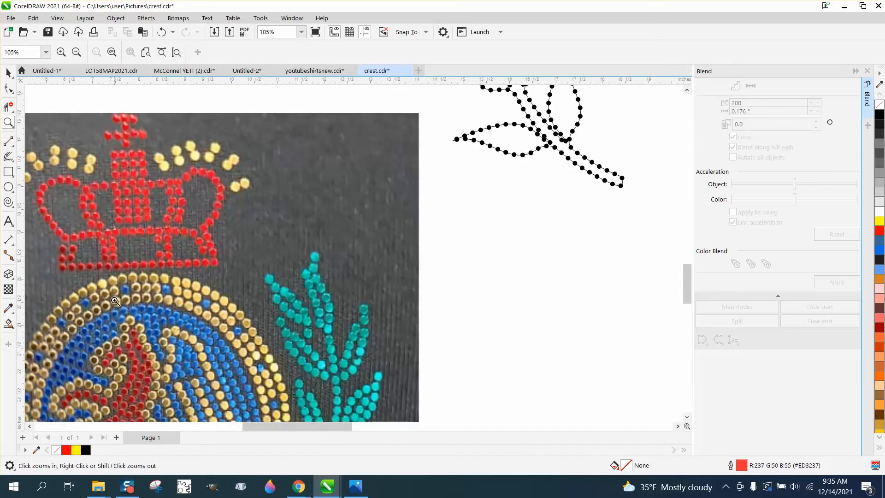
pyautogui.scroll(-2, 211, 302)
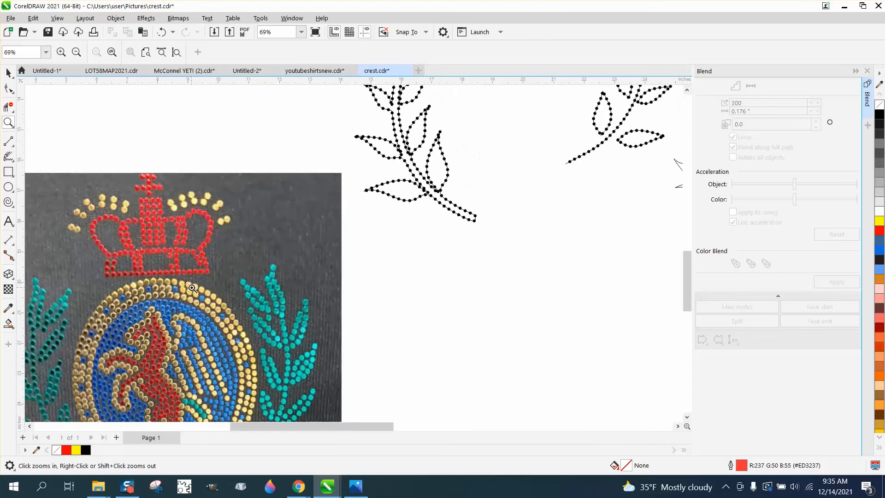